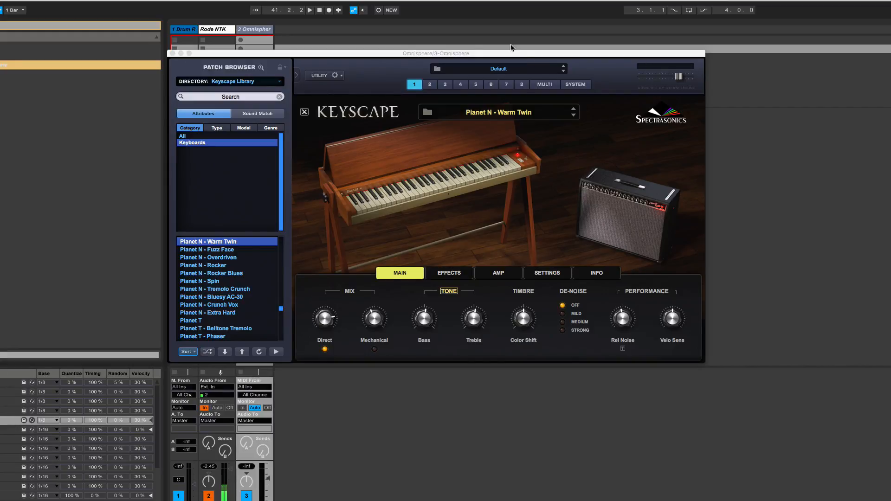
- Initialize the patch in part 1 so it loads the default Omnisphere sound
left_click(316, 76)
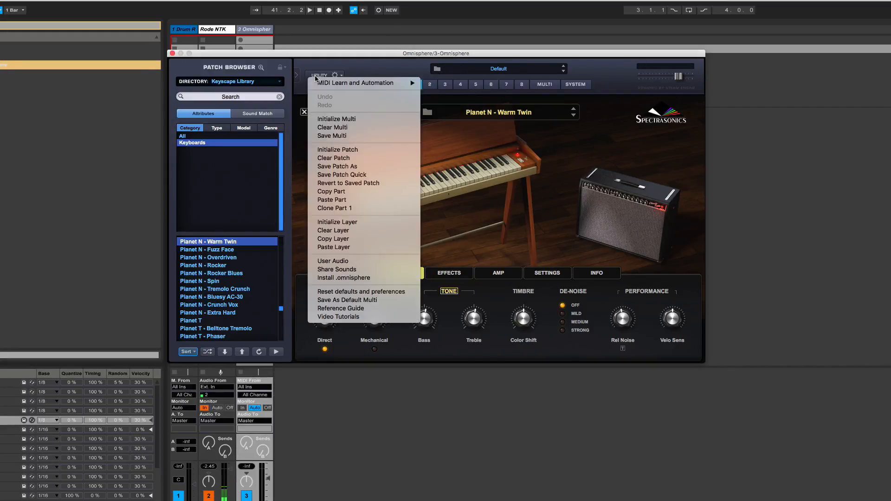
left_click(330, 120)
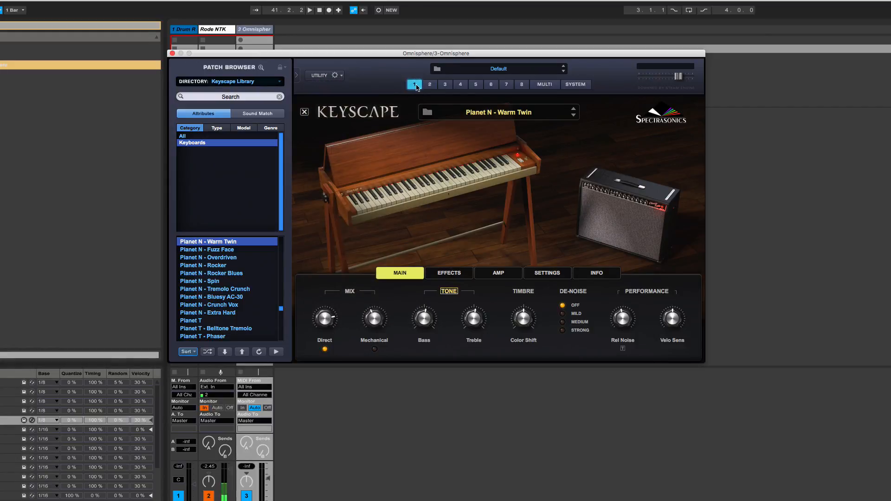
left_click(337, 77)
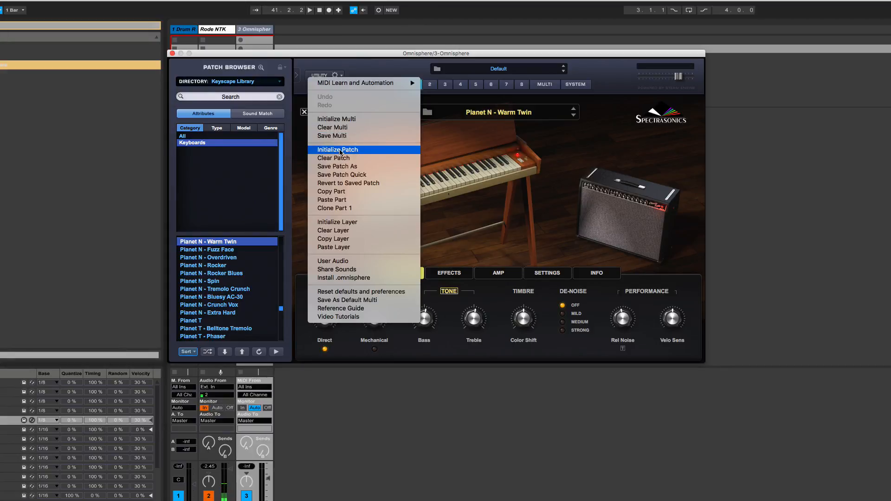
left_click(341, 150)
left_click(559, 196)
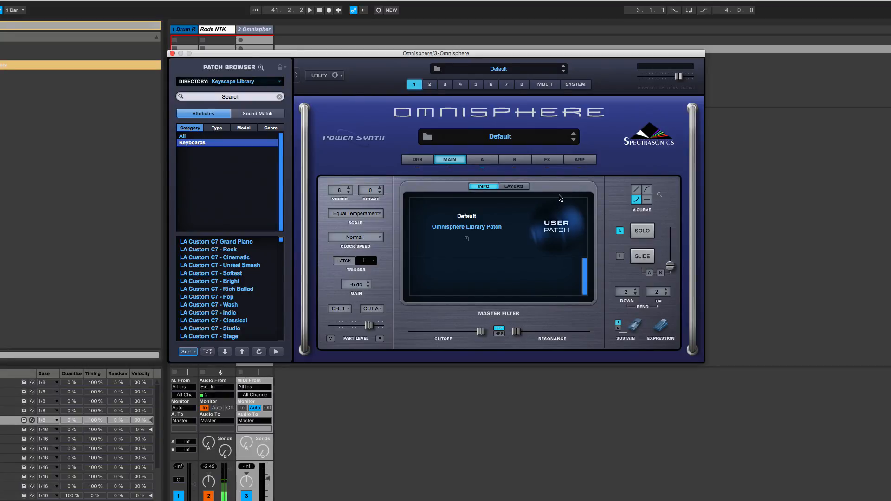
- Set layer A's synth oscillator to the Klear Keys waveform from the Retro group of Analog Timbres
left_click(489, 161)
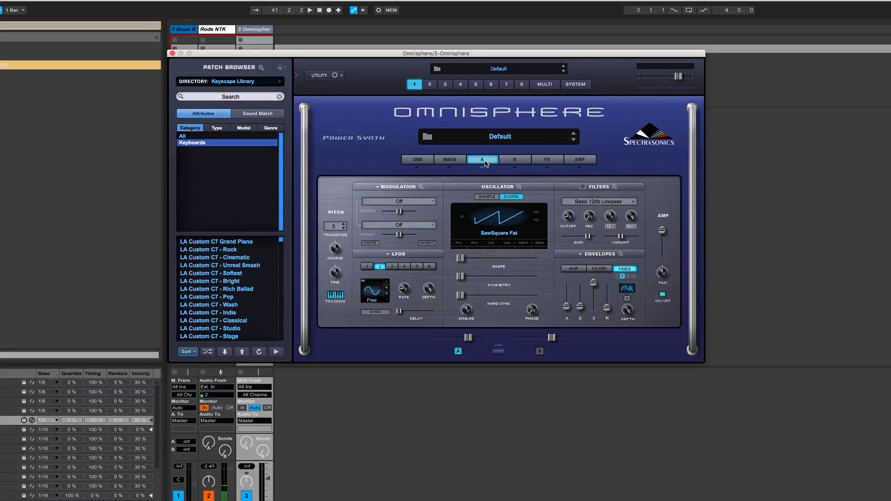
left_click(510, 160)
left_click(487, 160)
left_click(495, 198)
left_click(510, 197)
left_click(463, 221)
mouse_move(541, 291)
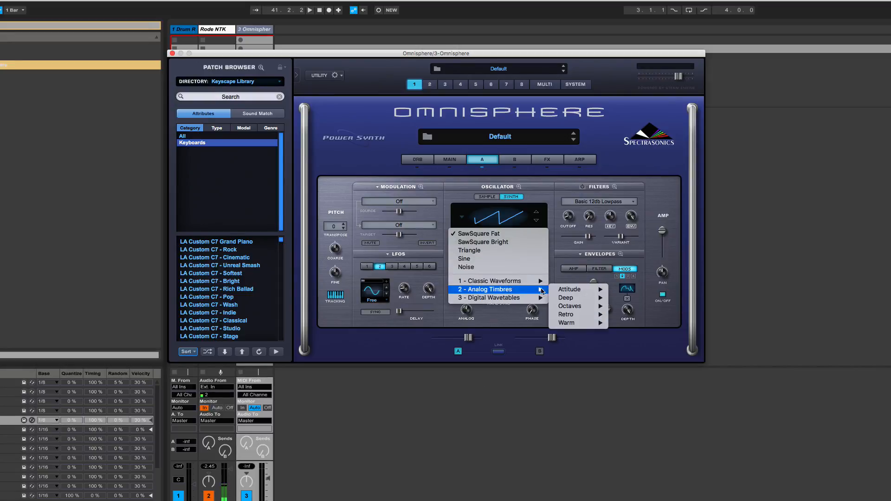
mouse_move(578, 316)
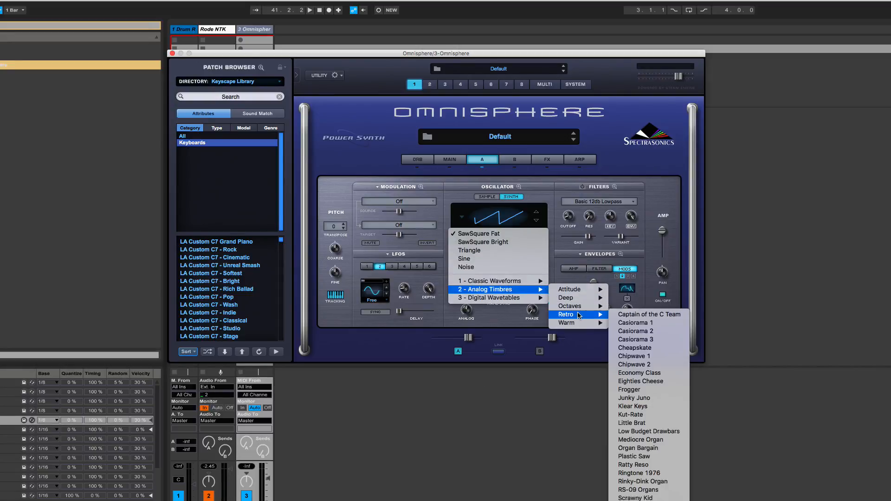
left_click(661, 407)
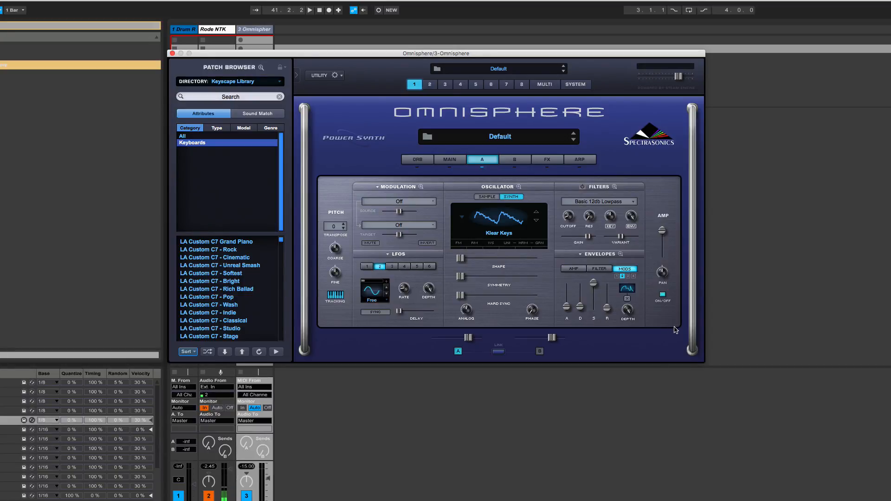
- Raise layer A's oscillator Shape to about 80 percent and increase its Symmetry and Hard Sync to mid-range
left_click_drag(460, 260, 523, 268)
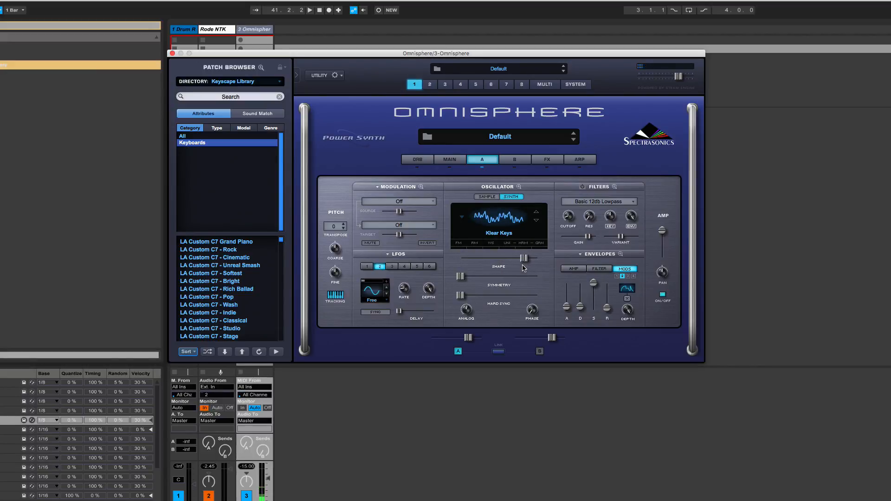
left_click_drag(459, 276, 508, 310)
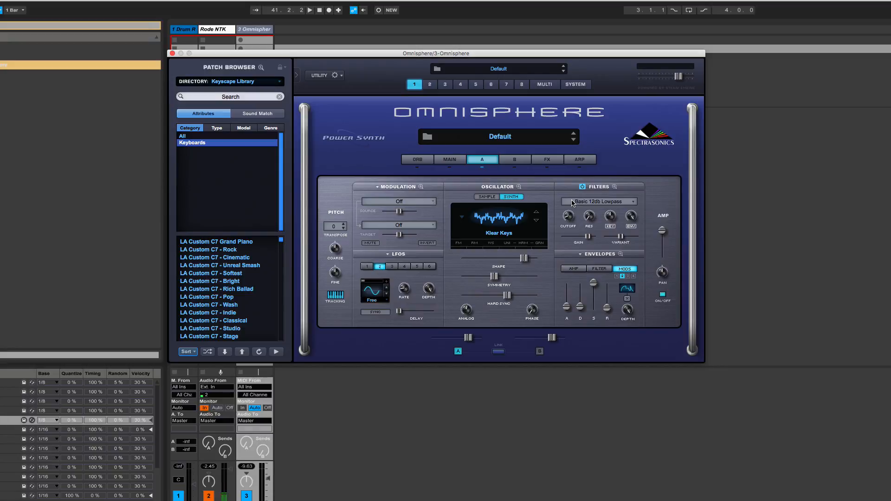
- Switch layer A's filter to the Formant specialty preset and adjust its cutoff and resonance
left_click(572, 203)
mouse_move(605, 213)
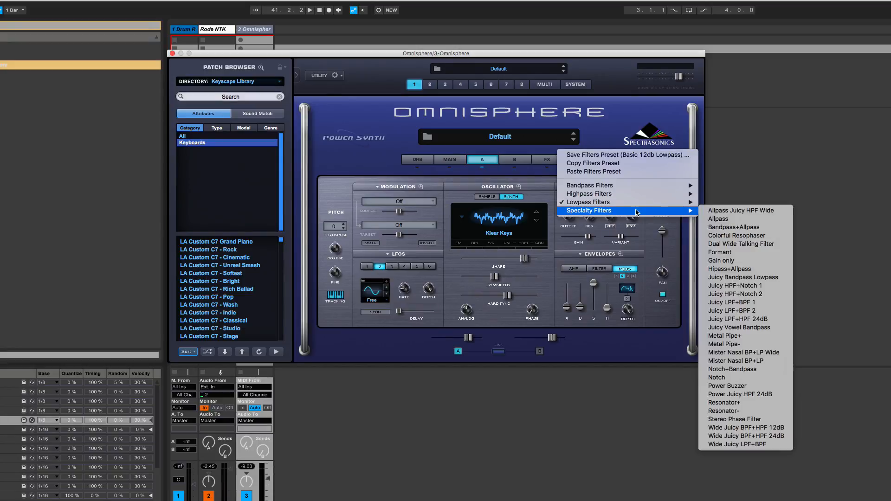
left_click(736, 254)
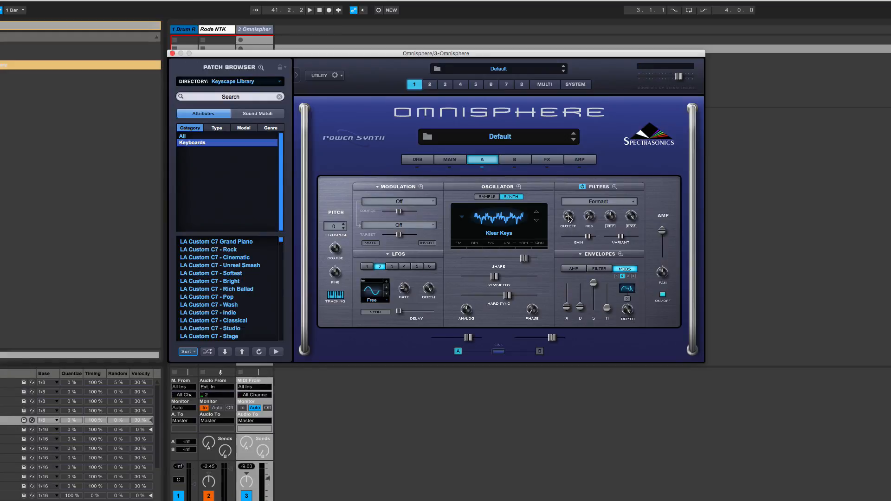
left_click_drag(569, 218, 576, 167)
left_click_drag(589, 216, 589, 170)
left_click_drag(569, 216, 568, 234)
- Lower the oscillator's Shape slightly and modulate it with an LFO
mouse_move(527, 259)
left_mouse_down()
mouse_move(506, 263)
mouse_move(536, 263)
mouse_move(521, 261)
left_mouse_up()
right_click(521, 260)
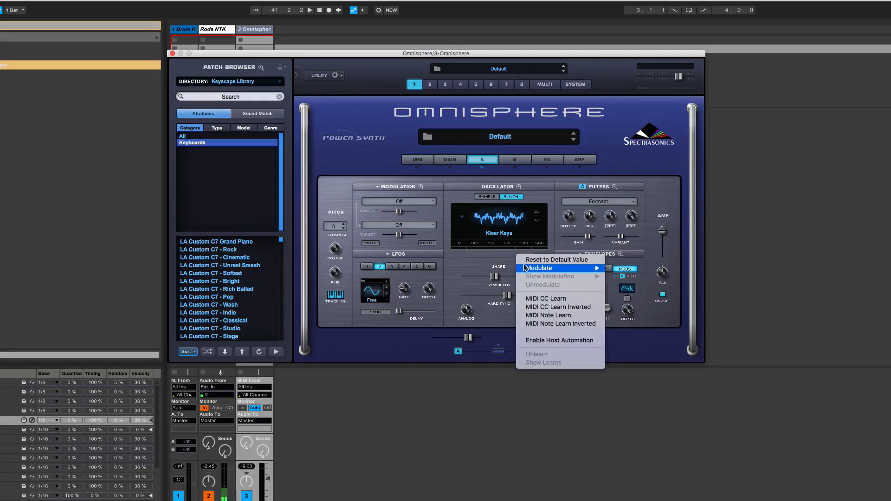
mouse_move(527, 268)
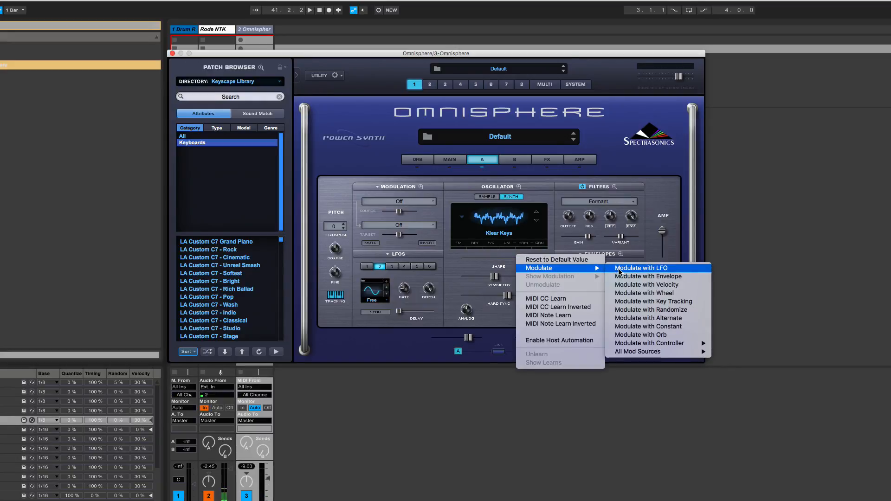
left_click(620, 271)
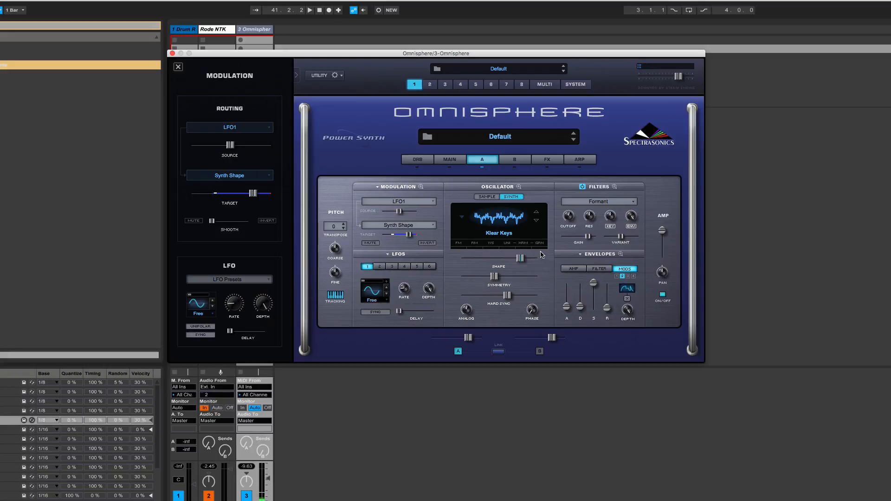
- Sync the LFO driving Synth Shape to tempo, raise its rate and reduce its depth
left_click(209, 335)
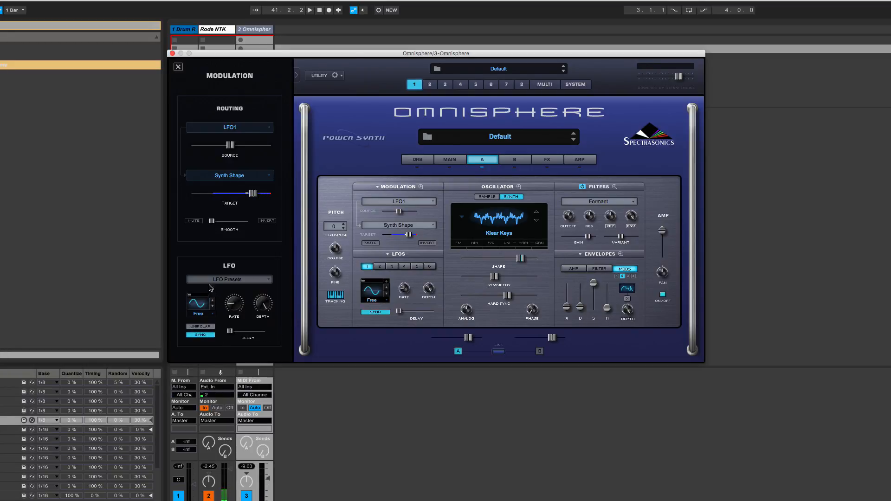
left_click_drag(228, 314, 236, 291)
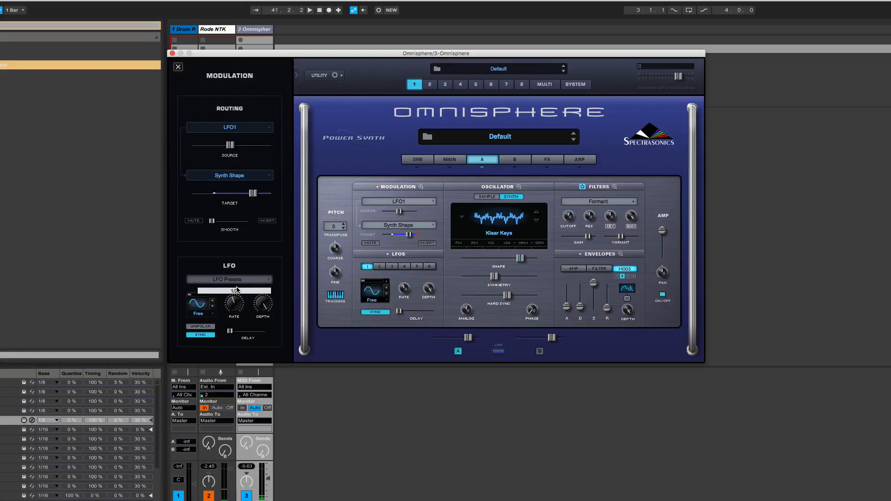
mouse_move(235, 306)
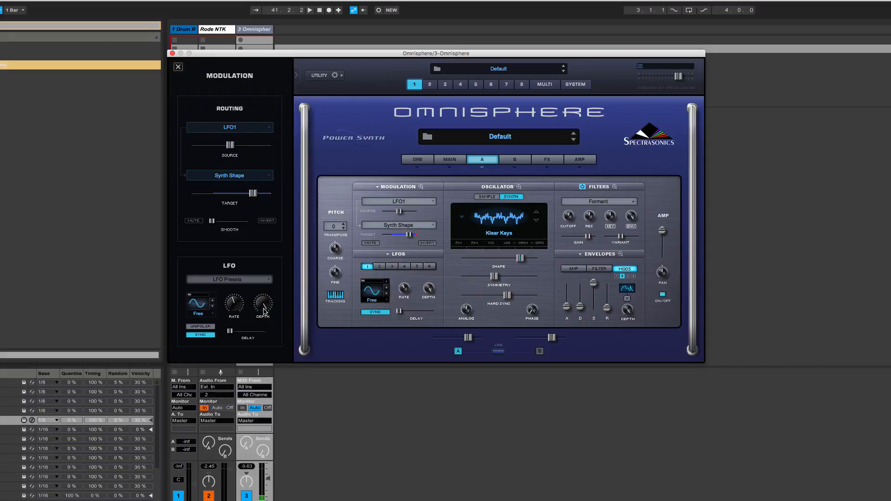
left_click_drag(263, 304, 258, 354)
- Modulate the oscillator's Symmetry with a second LFO
right_click(496, 277)
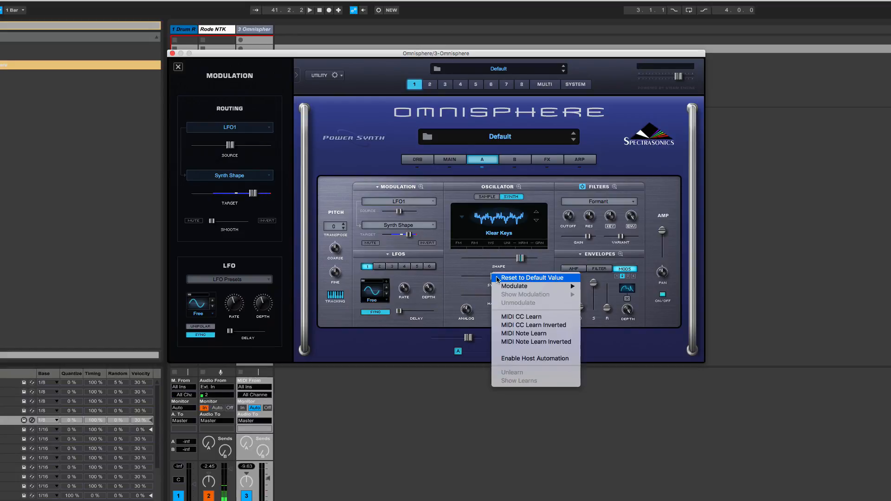
mouse_move(507, 286)
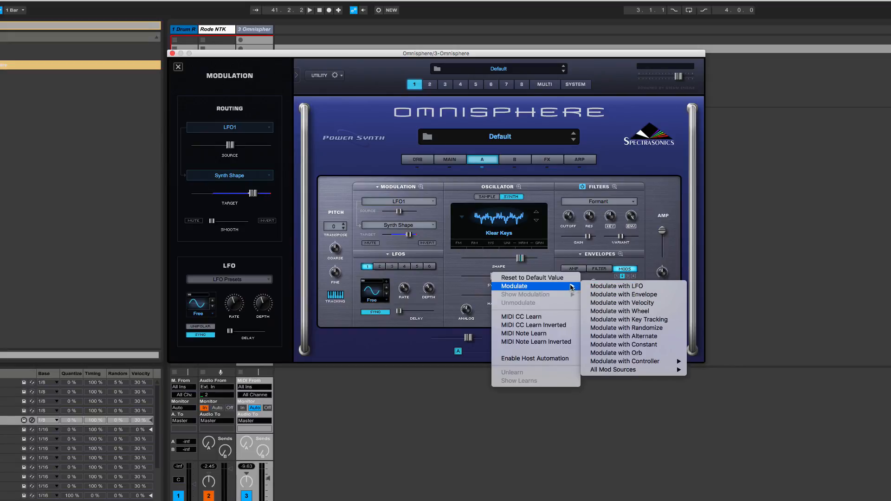
left_click(597, 288)
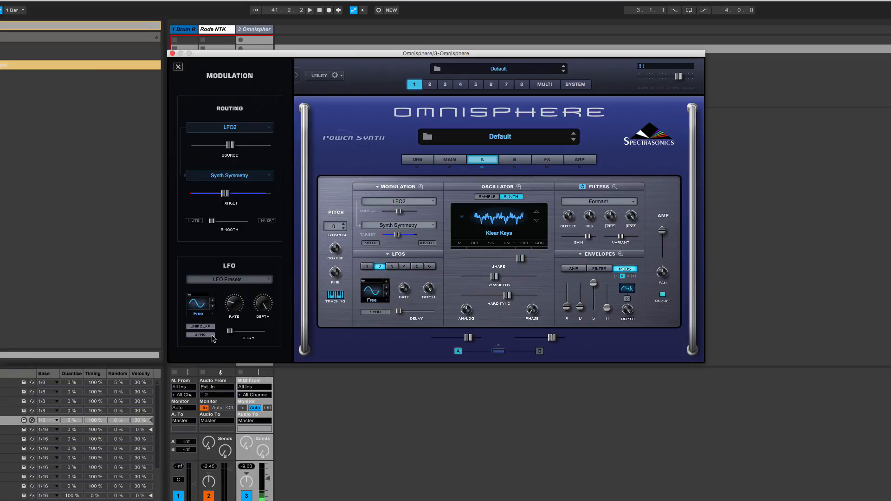
- Adjust LFO2's rate and depth, and raise the oscillator's base Symmetry a little
left_click_drag(263, 305, 262, 334)
left_click_drag(235, 308, 235, 295)
mouse_move(266, 302)
left_mouse_down()
mouse_move(263, 336)
mouse_move(264, 304)
left_mouse_up()
left_click_drag(495, 277, 507, 276)
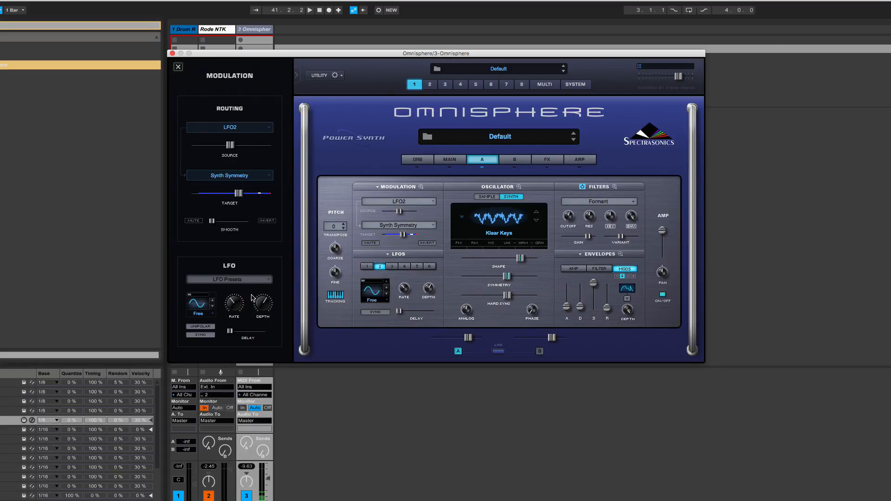
- Sync LFO2 to tempo, fine-tune its rate and increase its depth
left_click(204, 335)
mouse_move(235, 309)
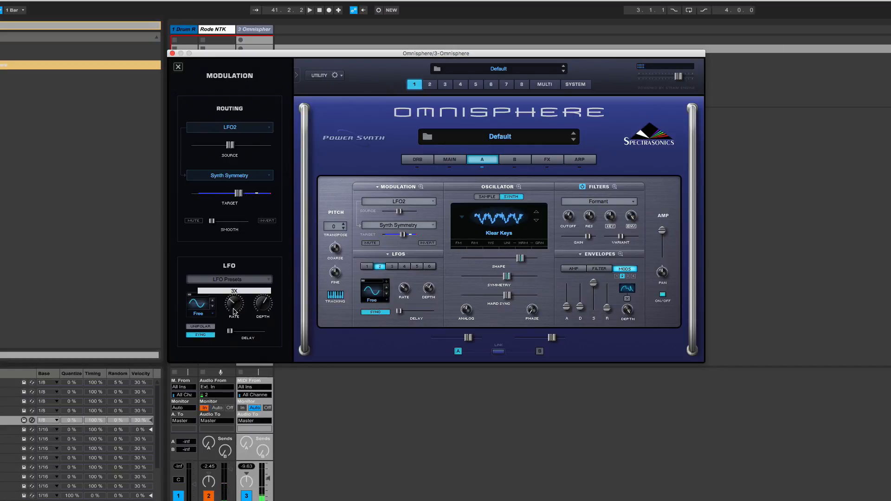
left_click_drag(234, 311, 235, 304)
left_click_drag(266, 304, 271, 281)
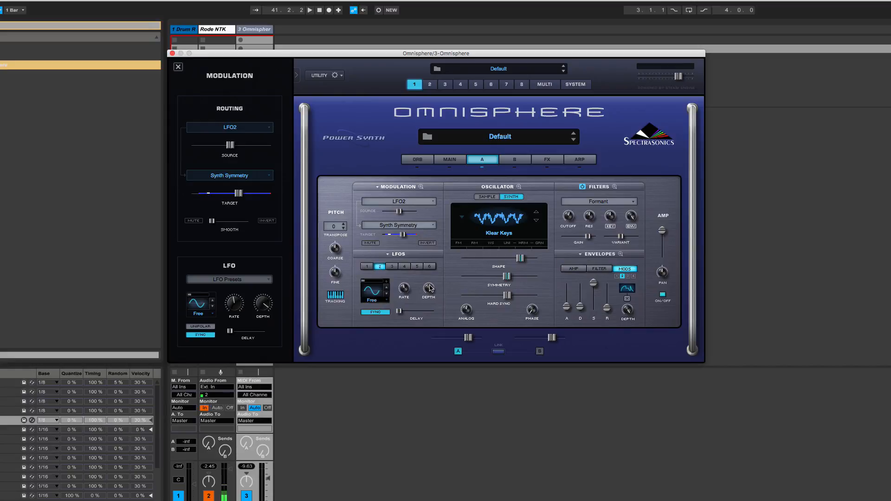
- Modulate LFO2's Depth with the Wheel and turn the base depth down to minimum
right_click(261, 304)
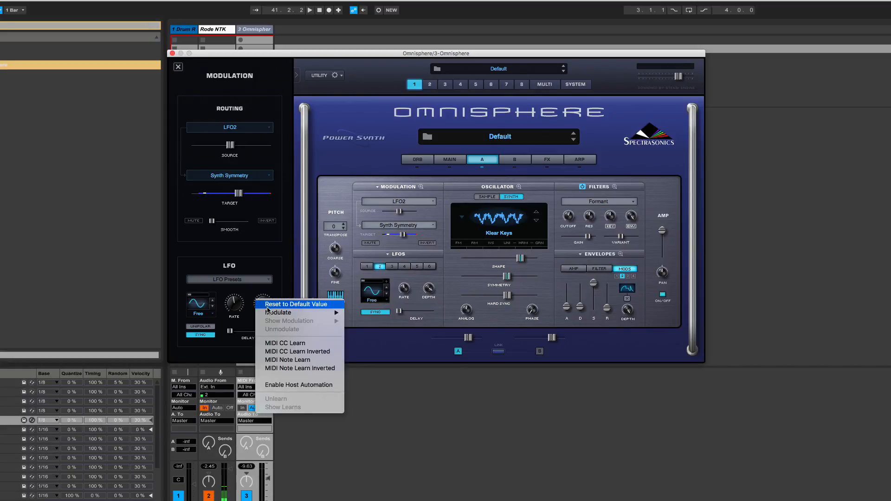
mouse_move(273, 312)
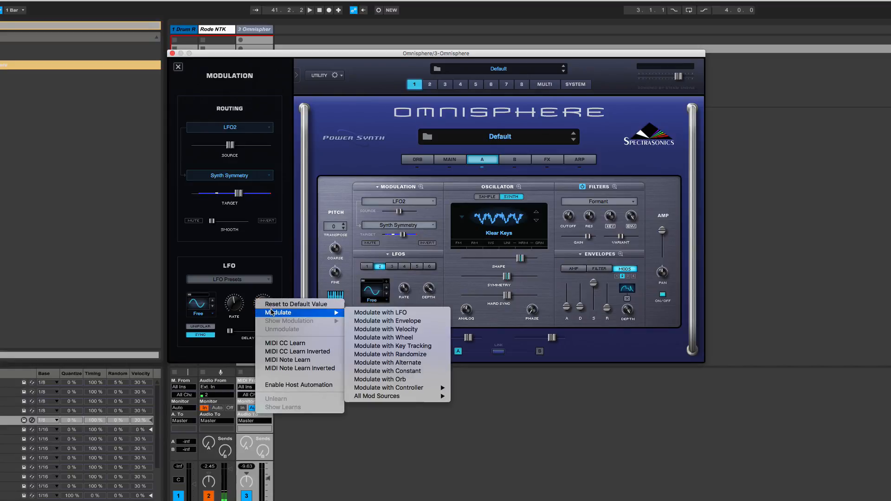
left_click(389, 339)
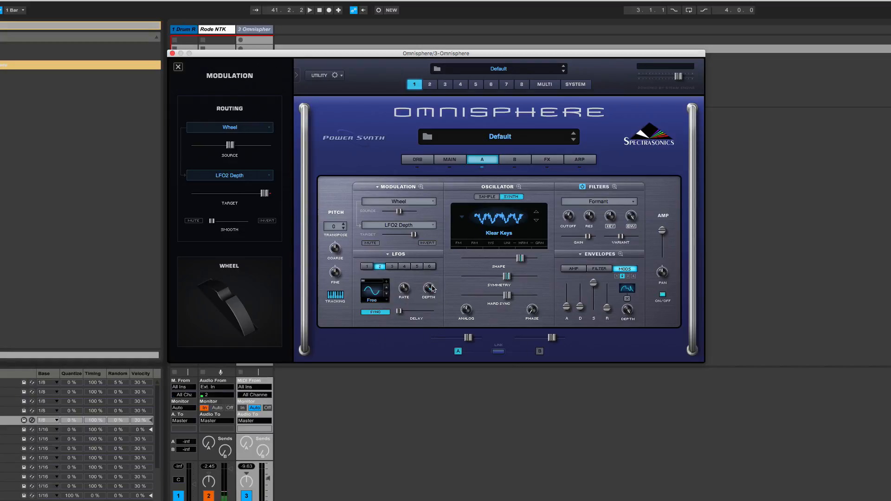
left_click_drag(429, 288, 437, 383)
- Add Flame Distortion to the second slot of the common effects rack, and adjust its pre gain and post filter
left_click(548, 160)
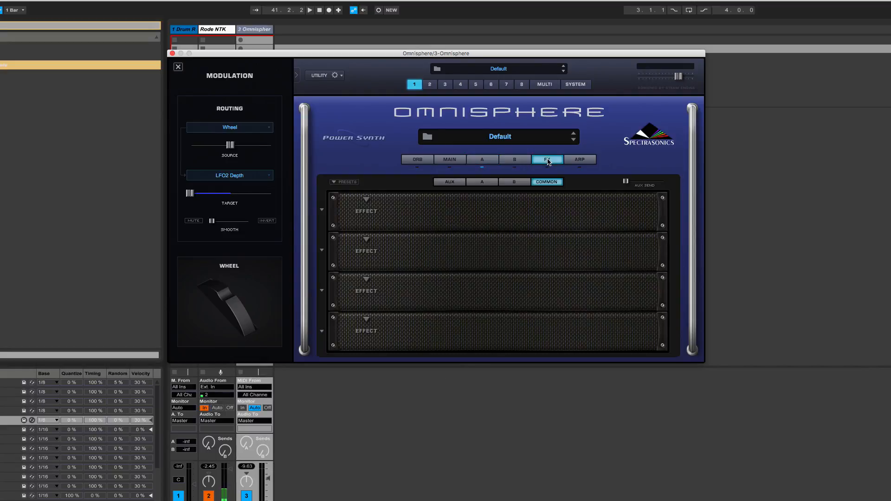
left_click(367, 240)
mouse_move(380, 283)
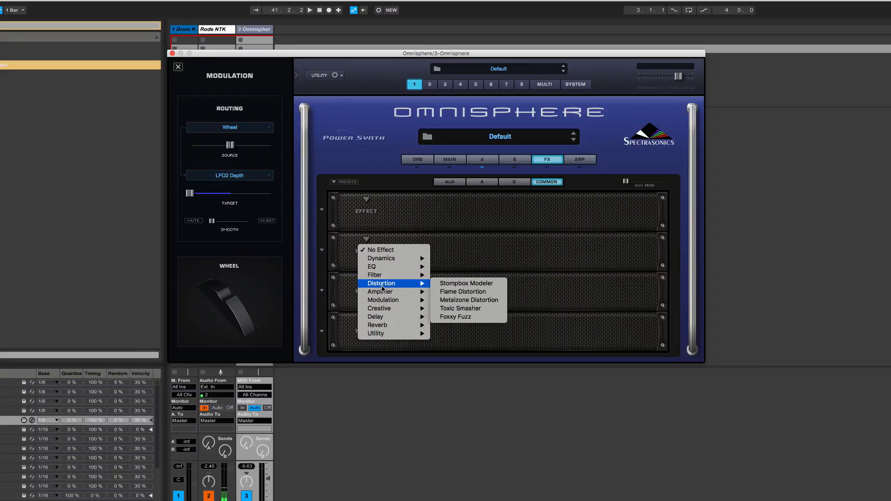
left_click(445, 292)
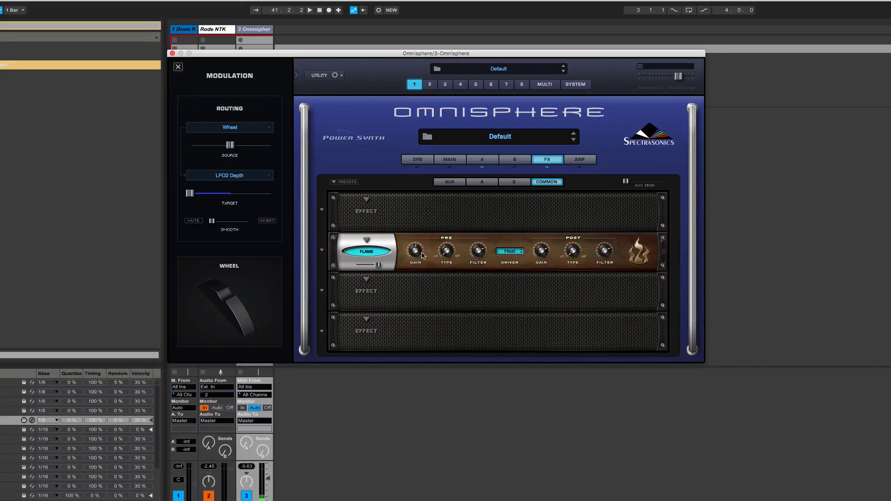
left_click_drag(415, 251, 415, 241)
mouse_move(607, 254)
left_mouse_down()
mouse_move(608, 294)
mouse_move(605, 256)
left_mouse_up()
- Modulate the Flame Distortion's post filter with LFO2
right_click(606, 254)
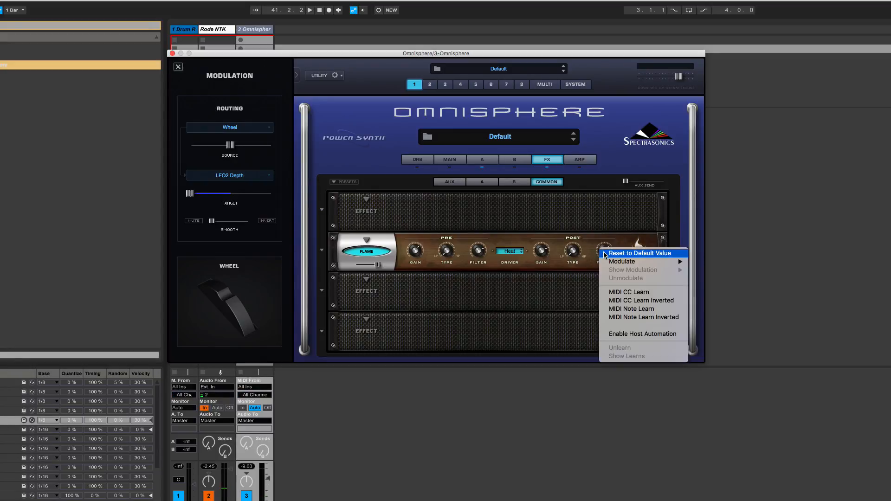
mouse_move(611, 263)
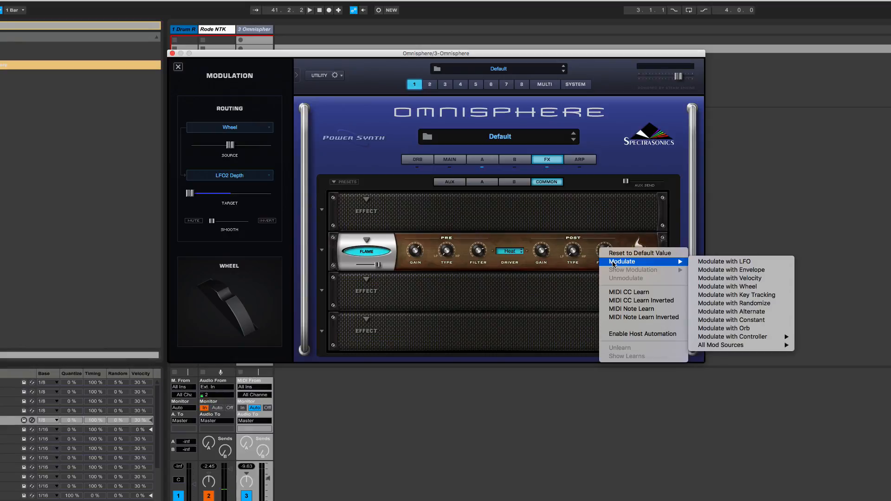
mouse_move(754, 350)
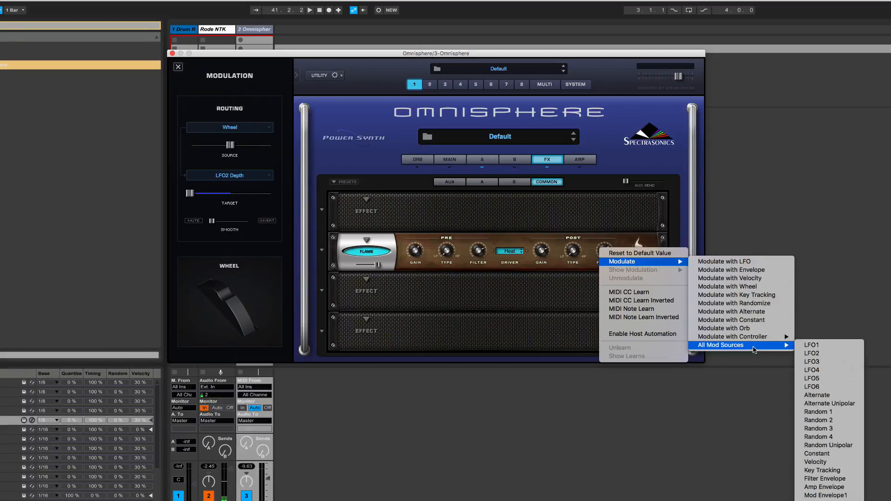
left_click(818, 354)
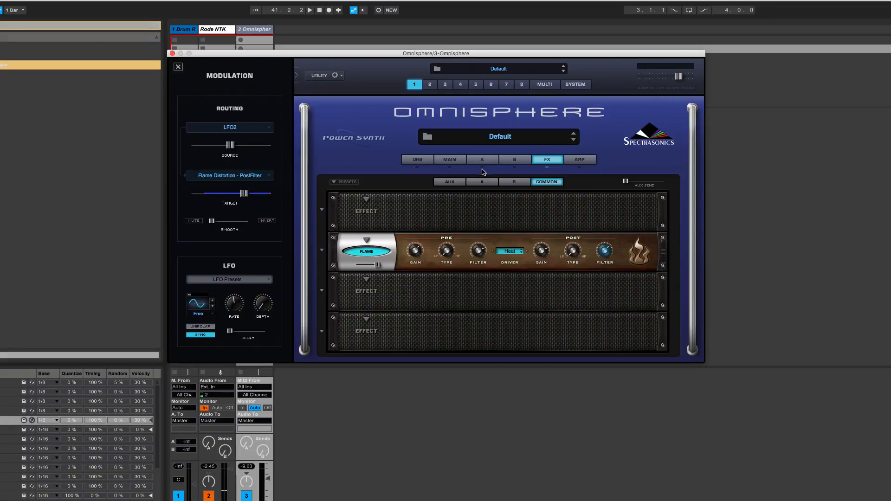
- Search all soundsource categories for "detuner" and load Altoids Detuner into layer B's oscillator
left_click(517, 160)
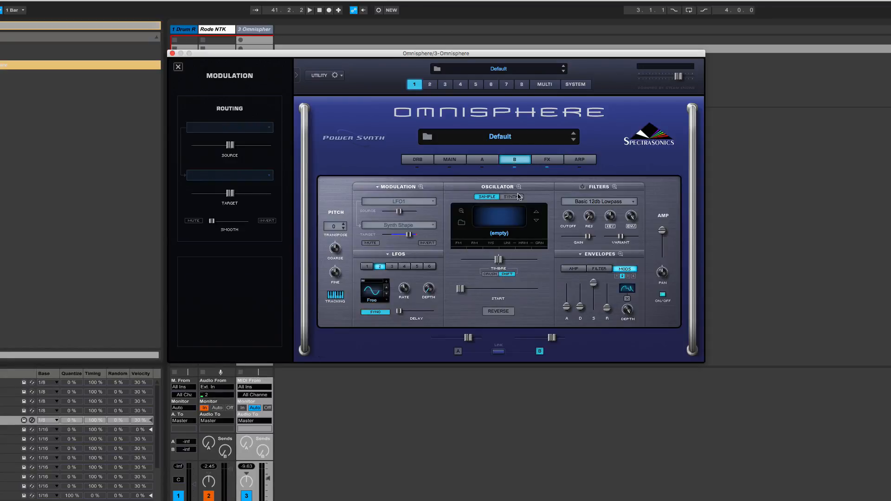
left_click(463, 226)
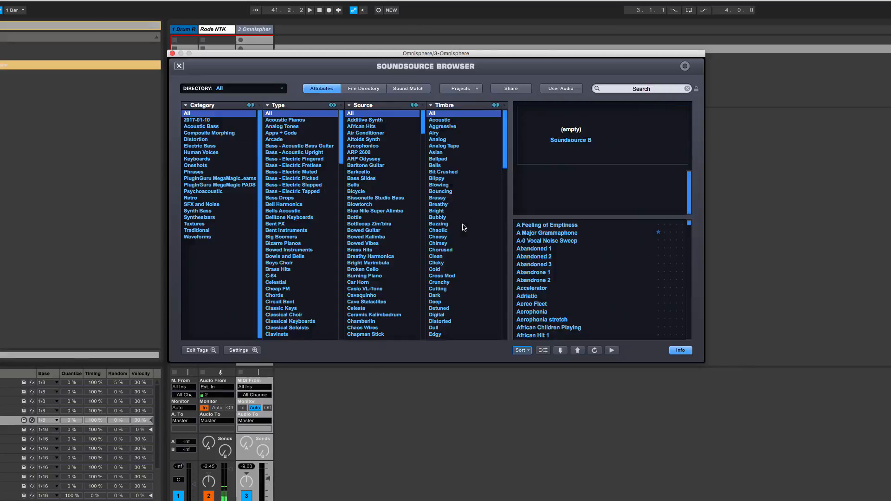
left_click(634, 88)
type("detu")
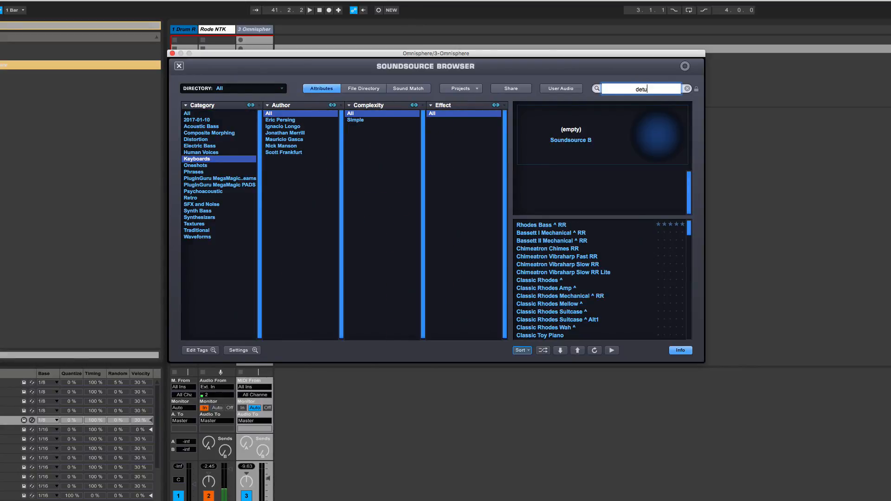
type("ner")
key("Return")
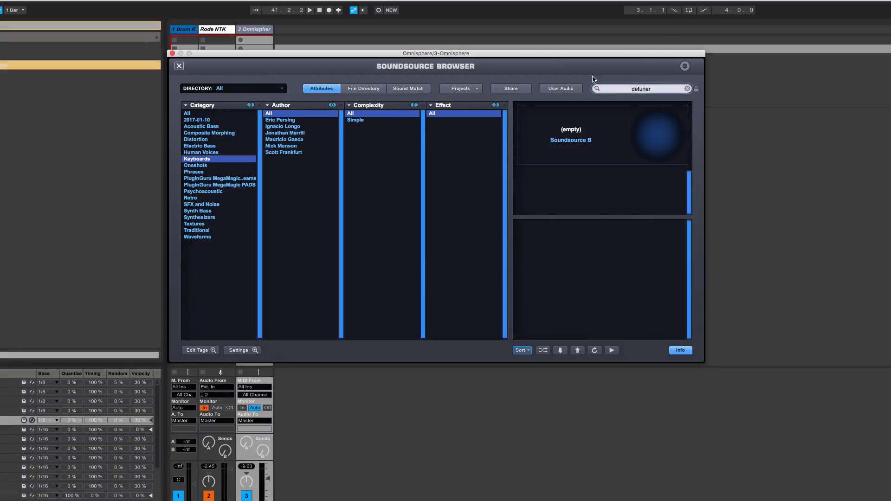
left_click(186, 113)
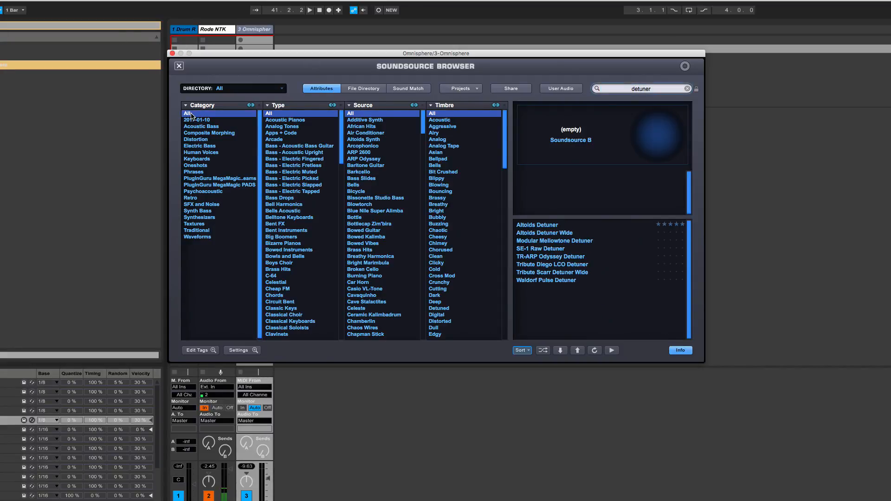
left_click(537, 225)
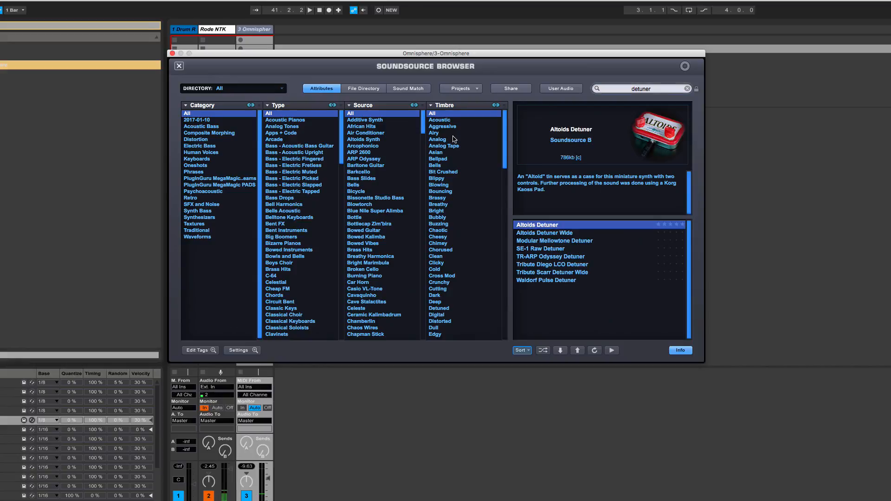
left_click(180, 66)
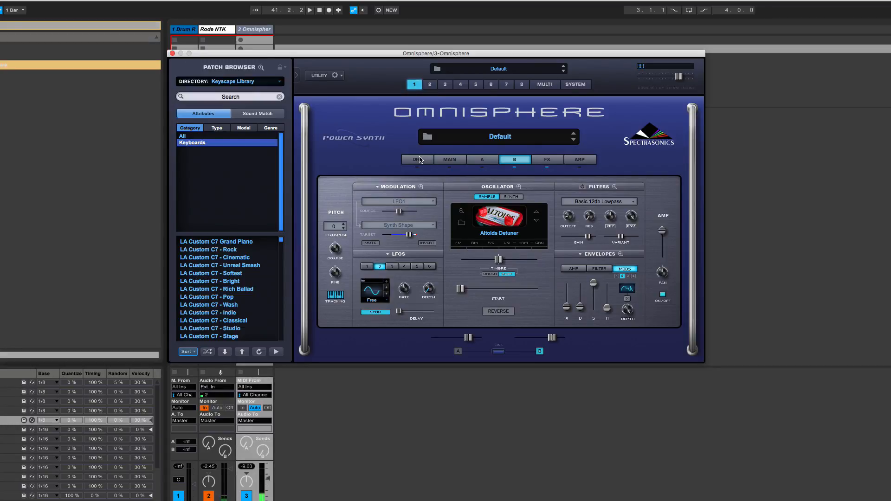
- Add Flame Distortion to the second slot of layer A's effects rack
left_click(551, 161)
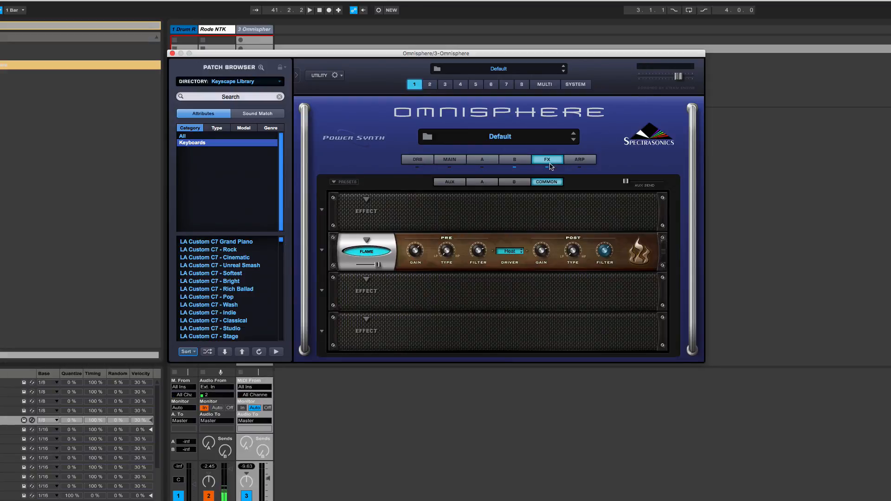
left_click(324, 251)
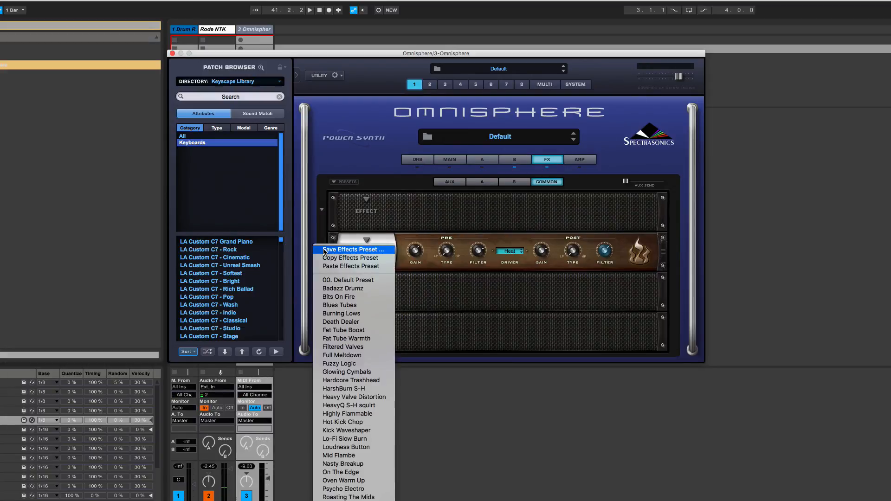
left_click(455, 299)
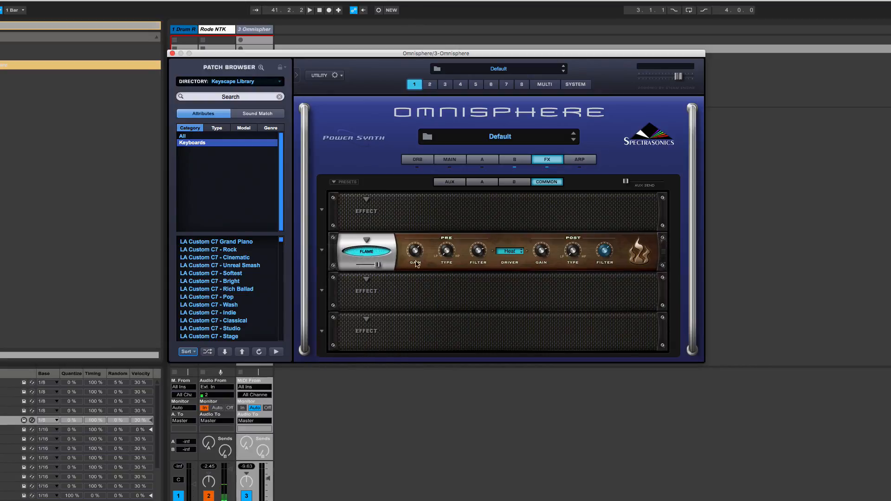
left_click(489, 183)
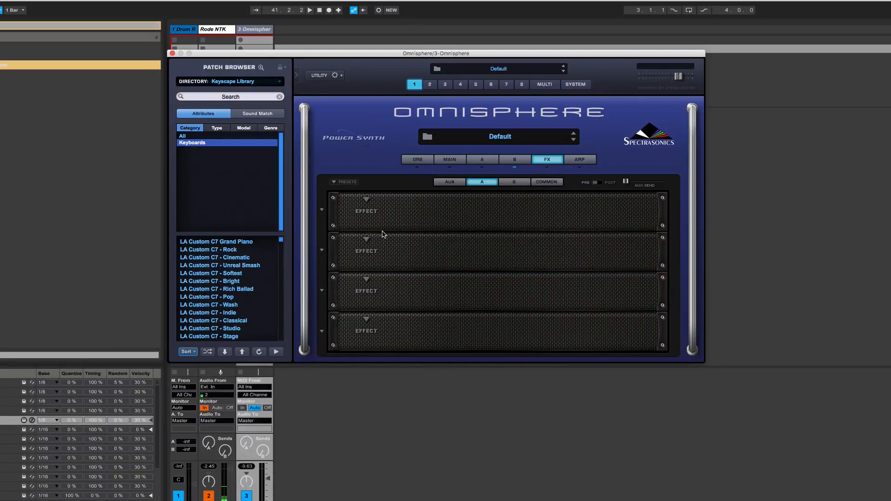
left_click(367, 241)
mouse_move(392, 284)
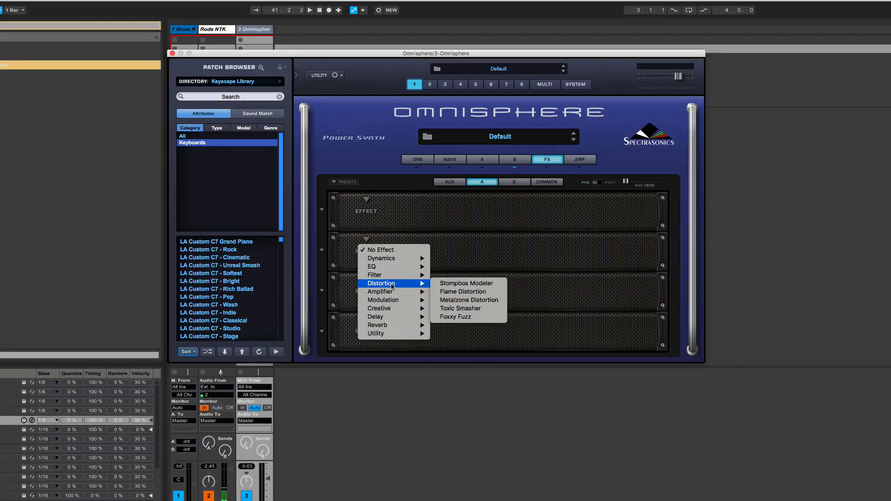
left_click(466, 292)
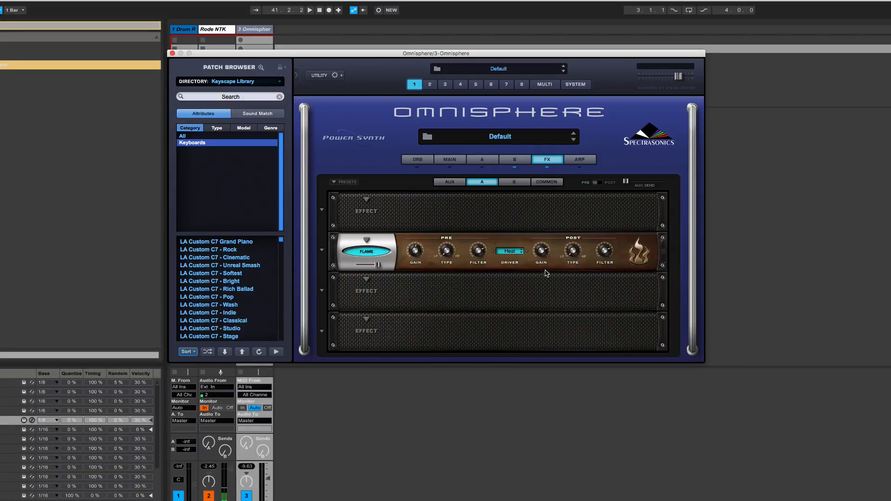
- Modulate the post filter of layer A's Flame Distortion with LFO2
right_click(603, 251)
mouse_move(675, 260)
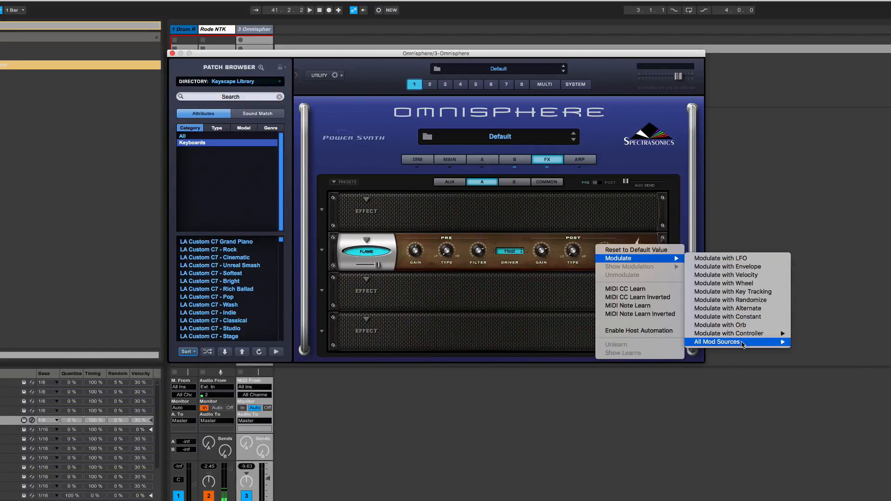
mouse_move(745, 343)
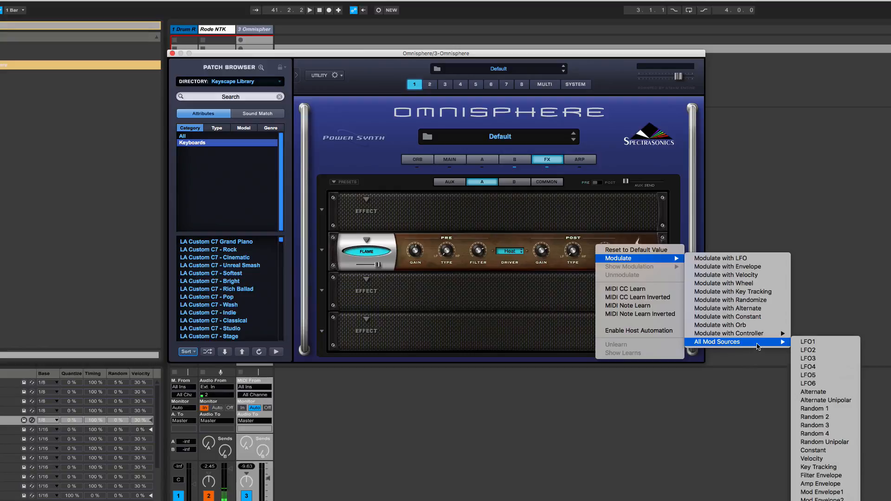
left_click(801, 350)
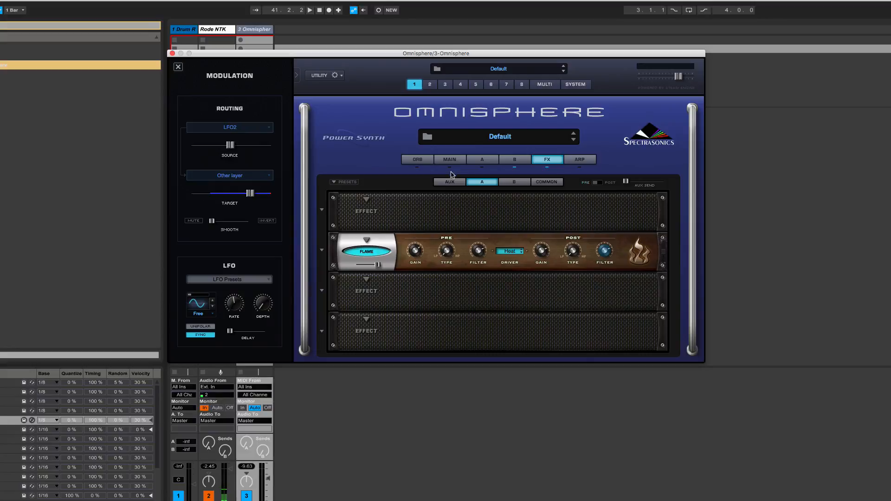
- Switch layers A and B on and off to audition each layer on its own
left_click(481, 168)
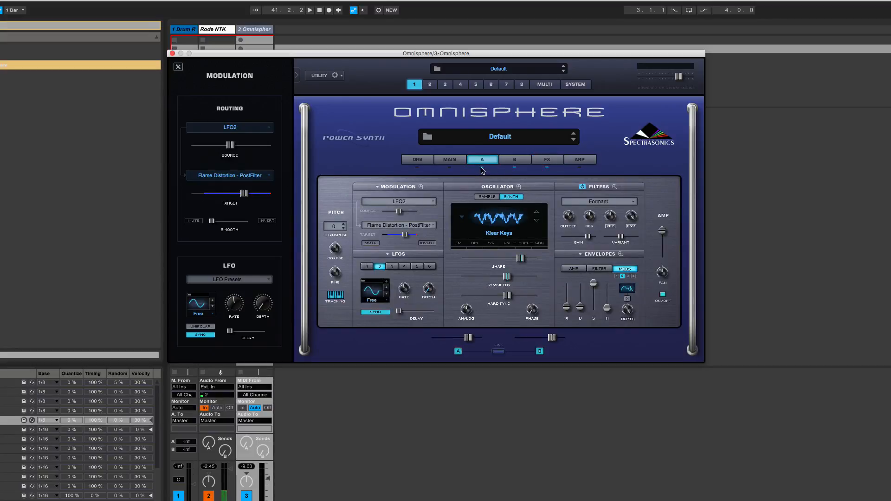
left_click(544, 162)
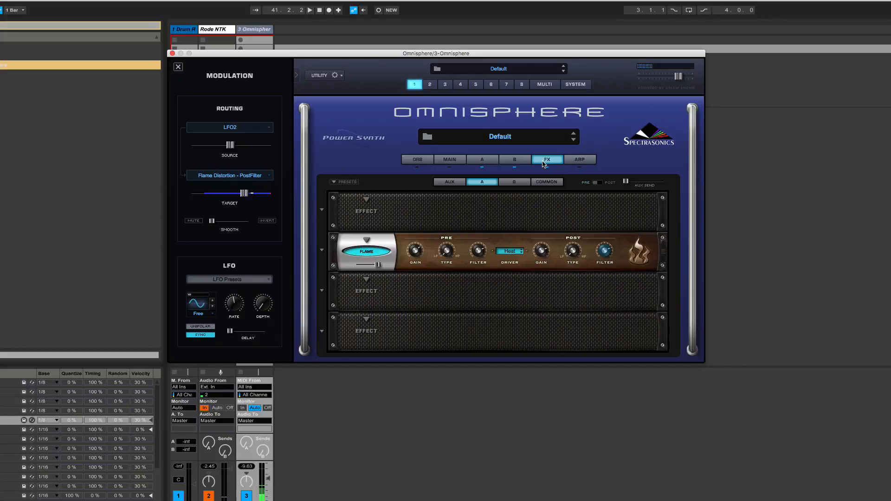
left_click(515, 167)
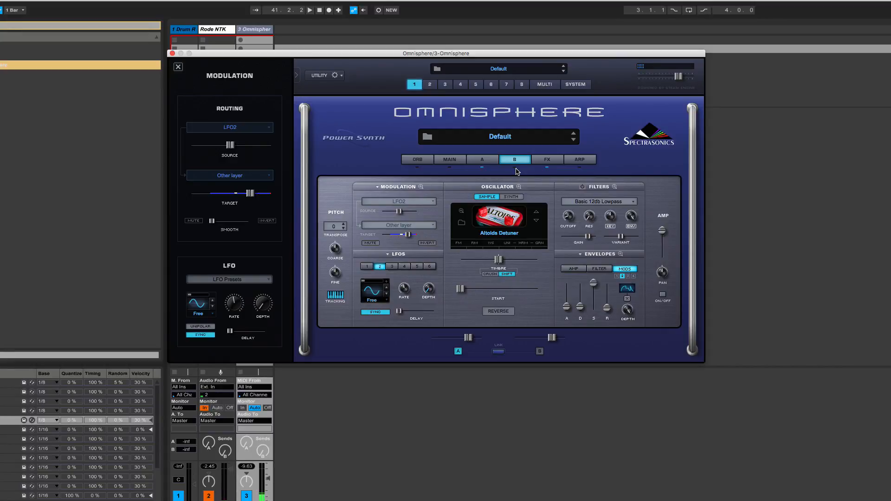
left_click(544, 160)
left_click(514, 160)
- Add the Retro-Flanger modulation effect to the second slot of layer B's effects rack
left_click(538, 162)
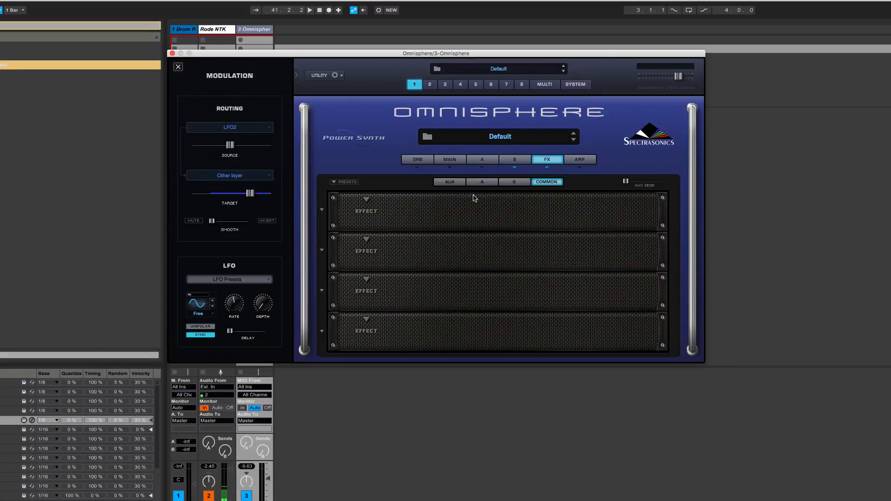
left_click(514, 183)
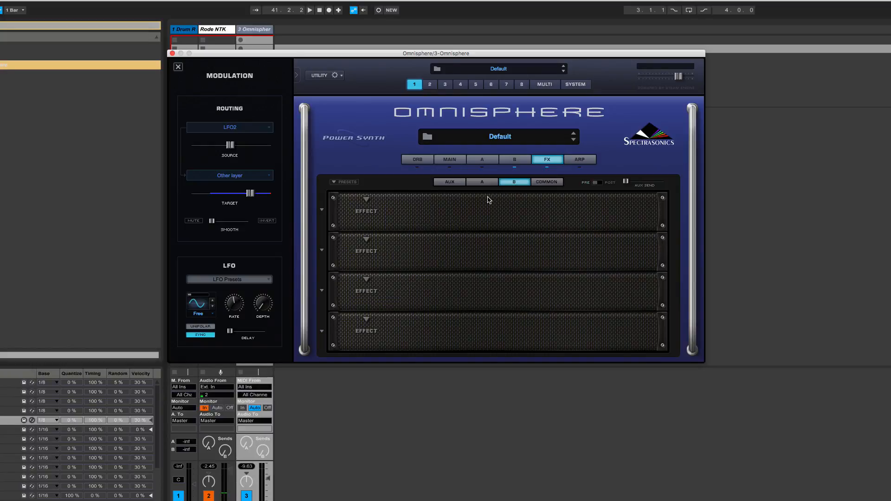
left_click(366, 241)
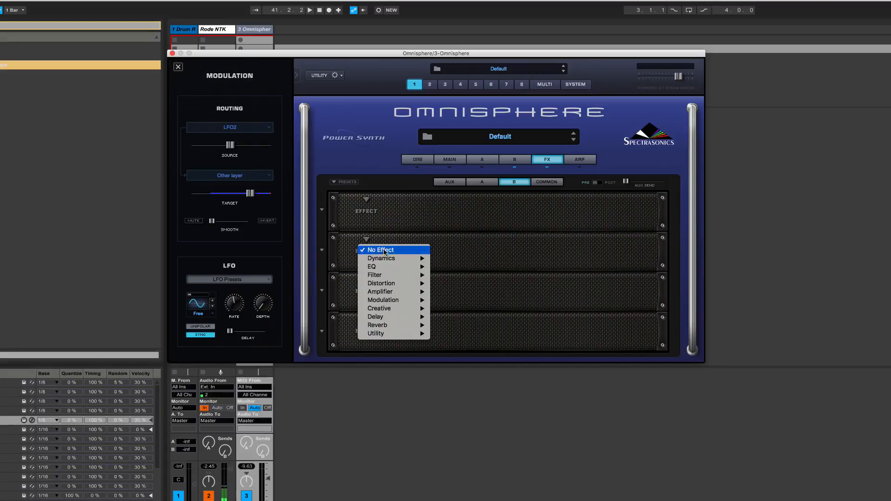
mouse_move(405, 305)
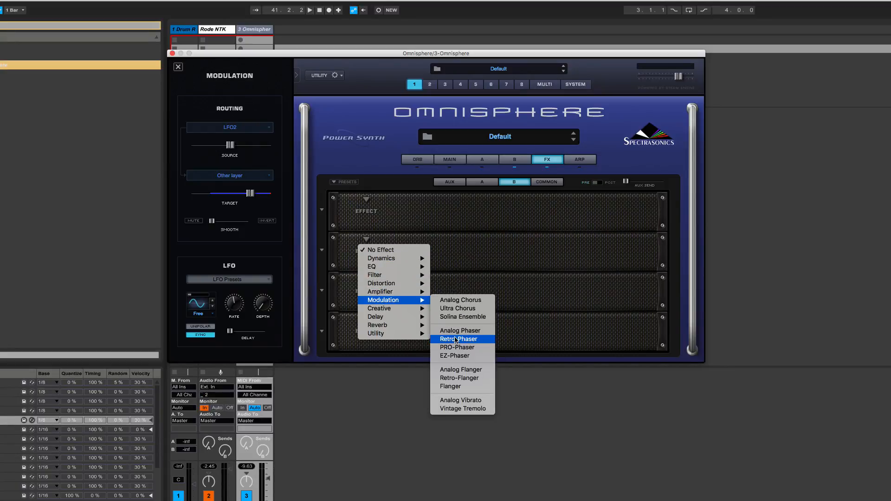
left_click(462, 378)
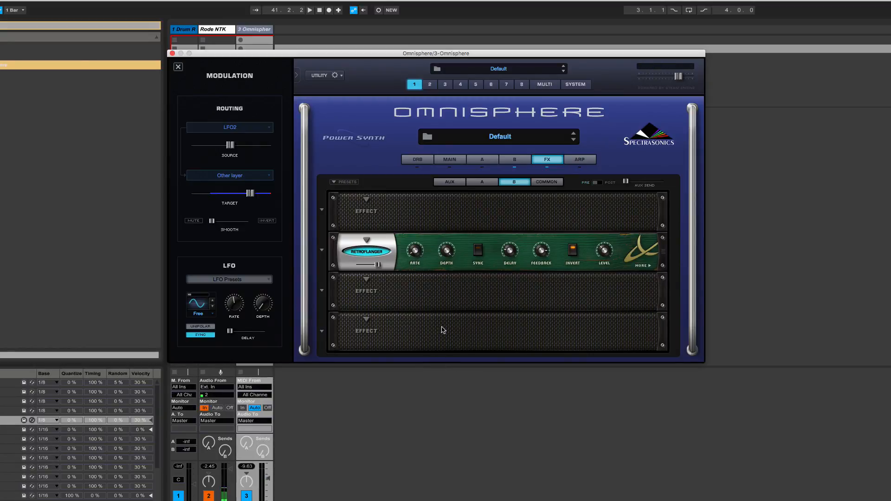
- Add the Retroplex delay to layer B's third effects slot and adjust its feedback, vari-speed and flutter amount (about 29 %)
left_click(367, 281)
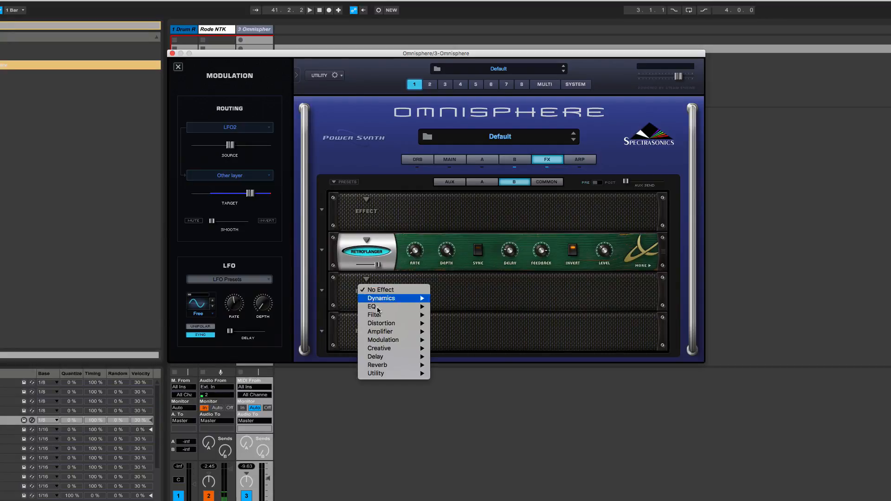
mouse_move(390, 340)
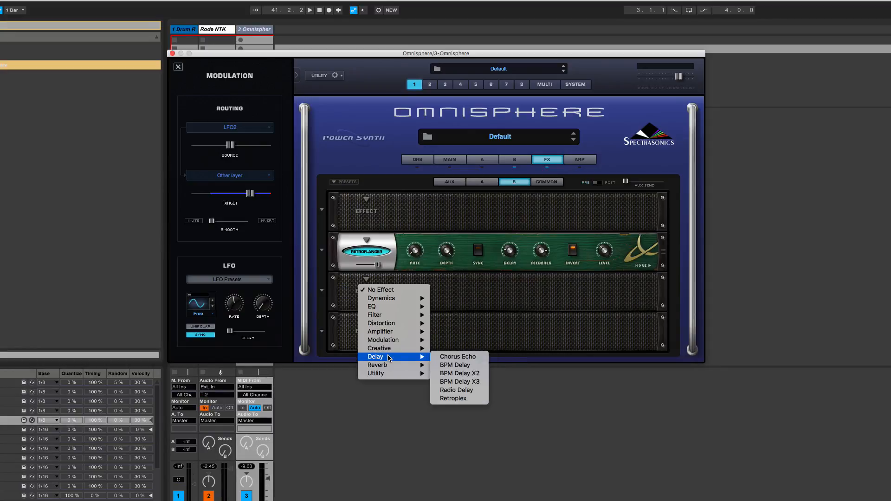
left_click(460, 399)
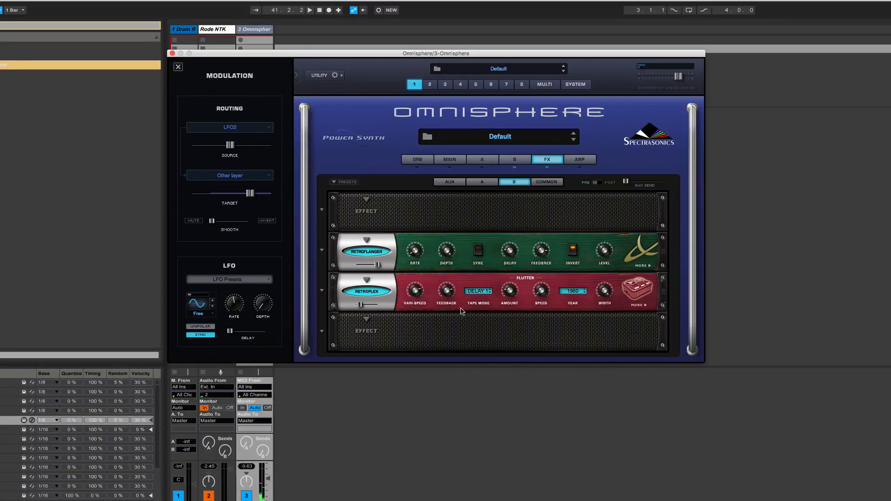
left_click_drag(452, 291, 443, 330)
left_click_drag(509, 295, 510, 288)
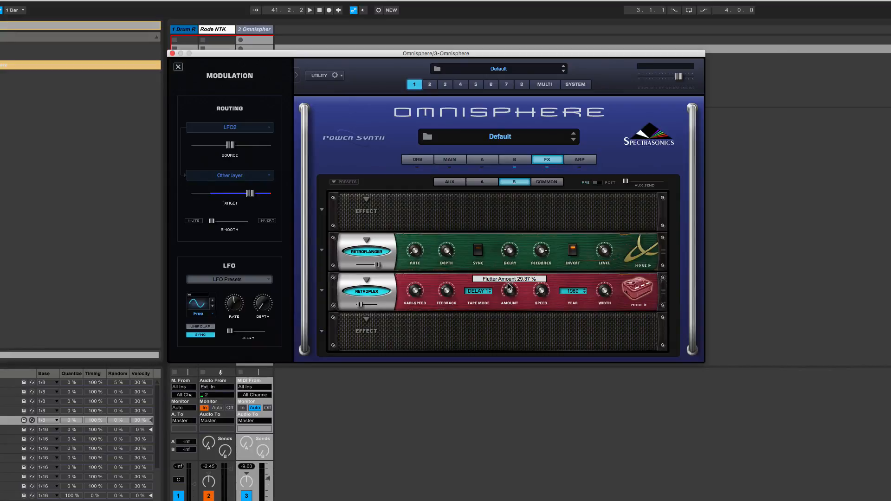
left_click_drag(415, 294, 412, 316)
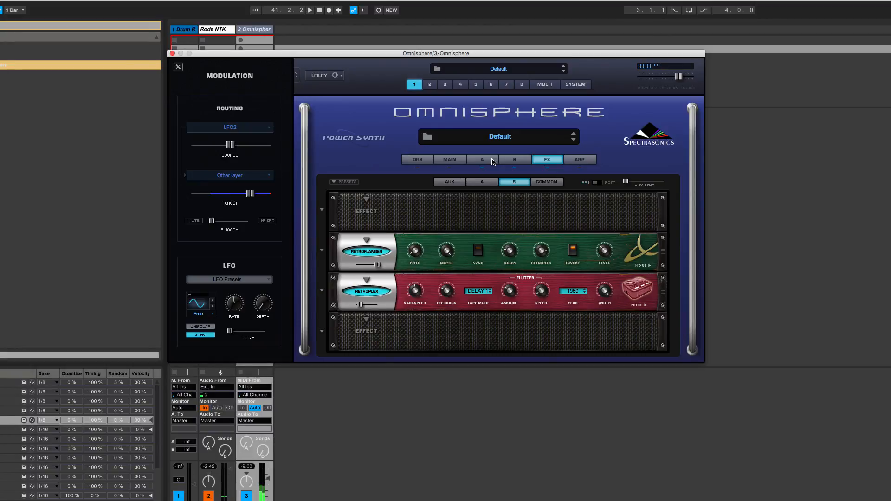
- Add the Modern Compressor to the second slot of the common effects rack
left_click(543, 183)
left_click(367, 241)
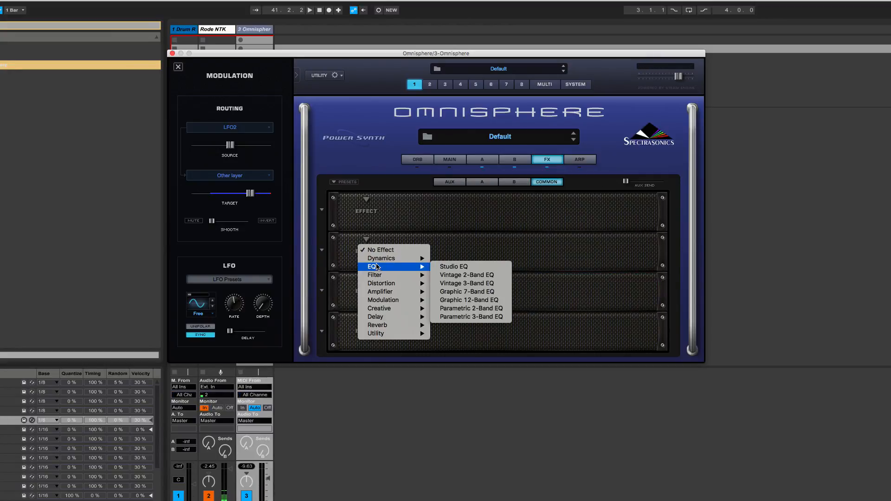
mouse_move(381, 258)
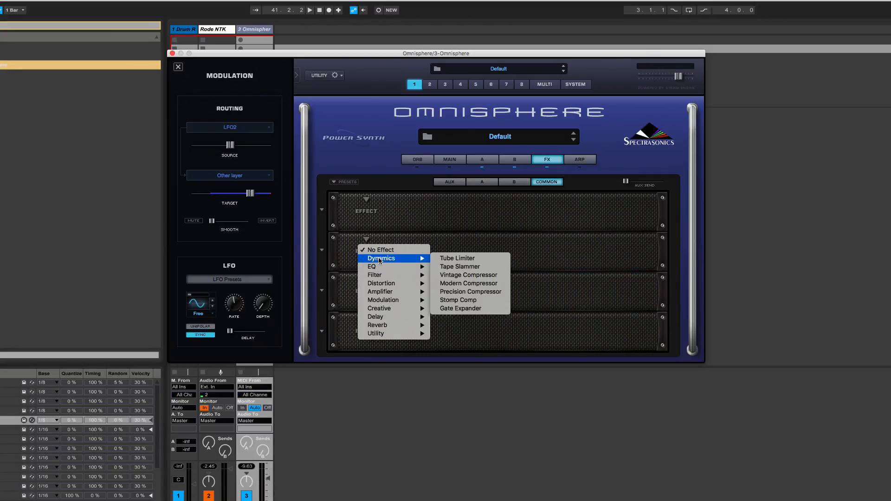
left_click(478, 284)
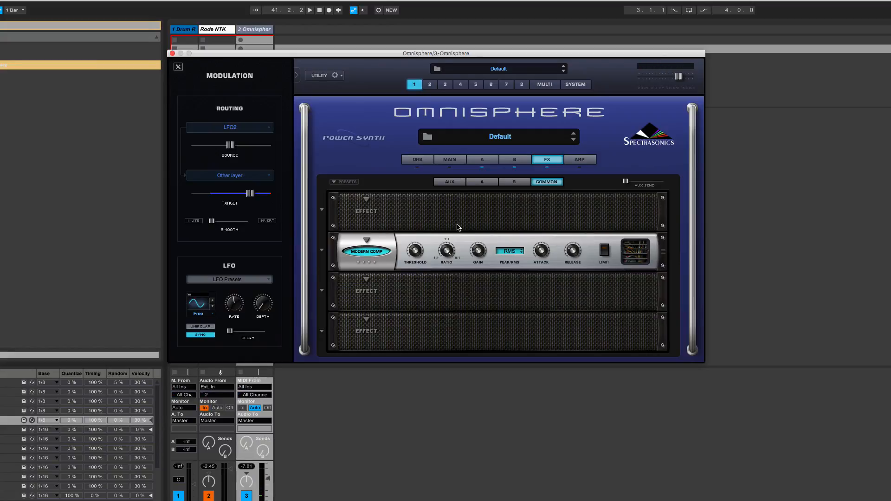
- Add the EZ-Verb reverb to the first slot of the aux effects rack
left_click(458, 182)
left_click(485, 182)
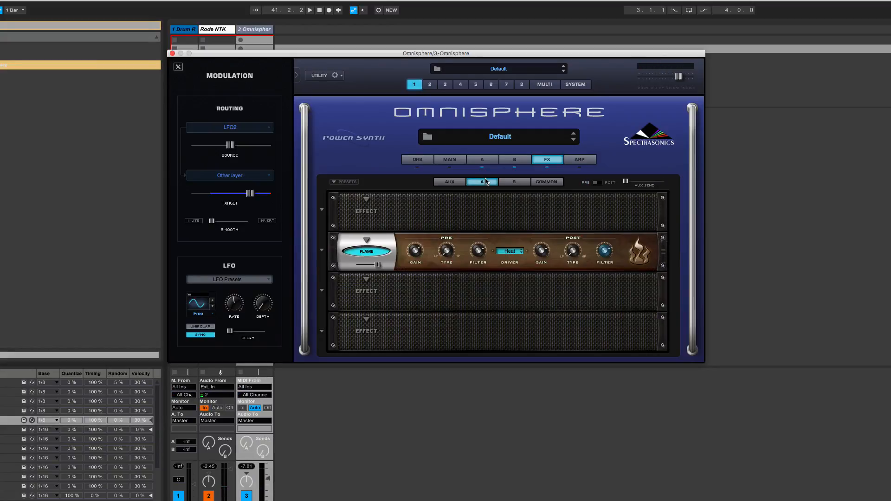
left_click(461, 182)
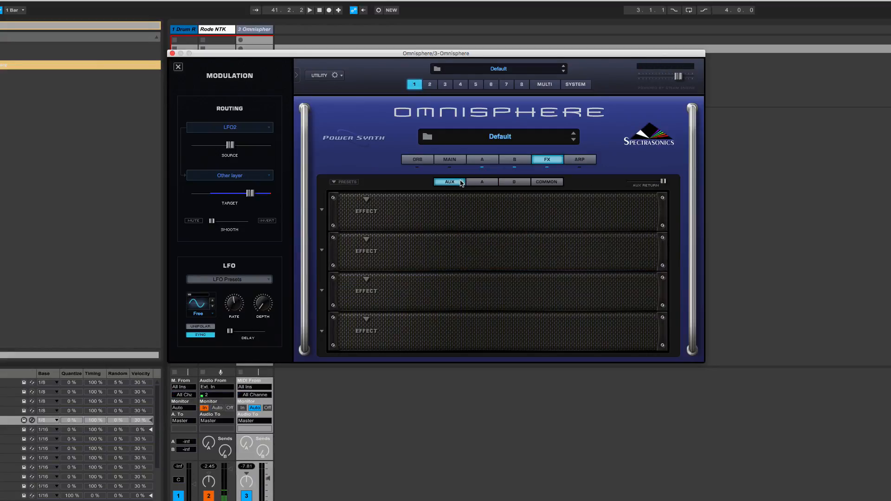
left_click(366, 200)
mouse_move(393, 287)
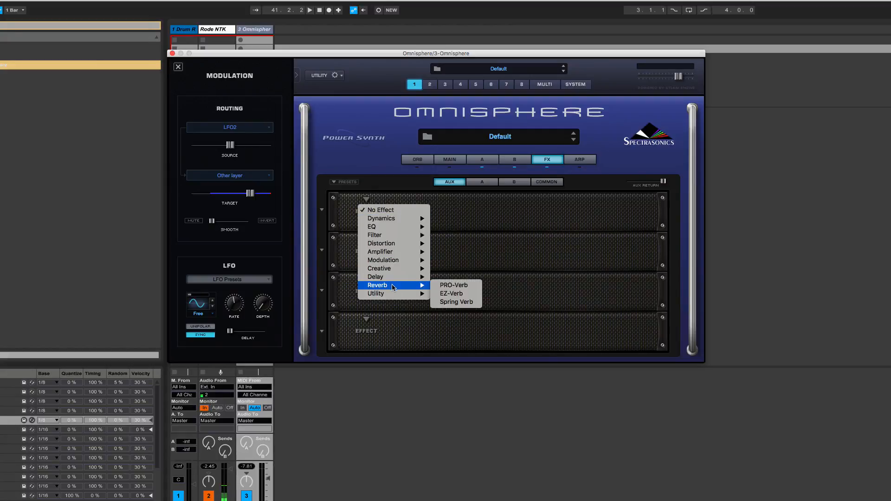
left_click(454, 295)
- Raise layer A's aux send to nearly full
left_click(496, 184)
left_click(506, 183)
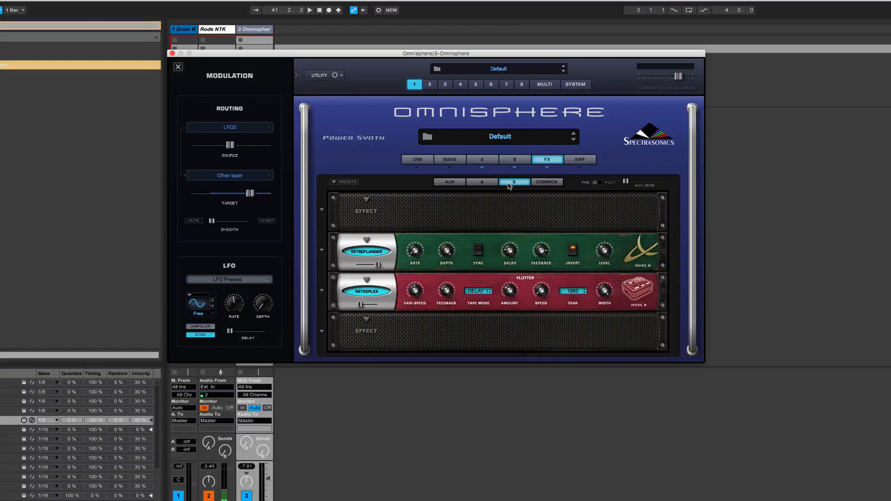
left_click(546, 184)
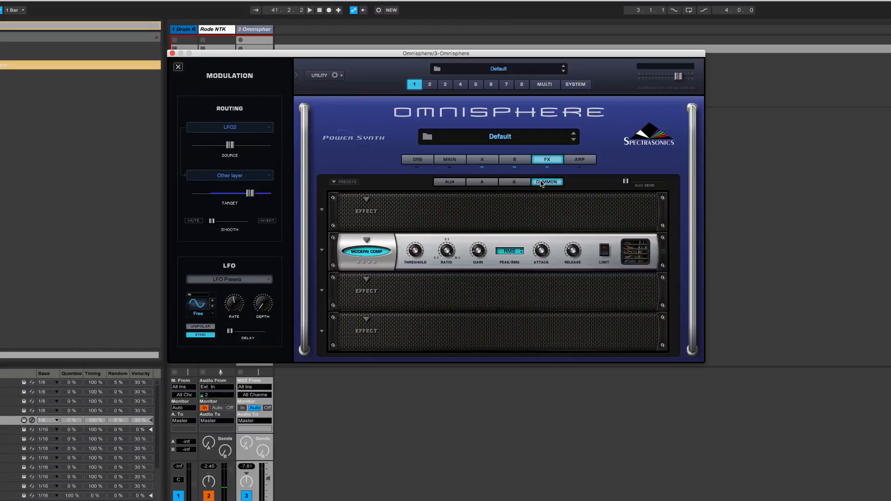
left_click(480, 186)
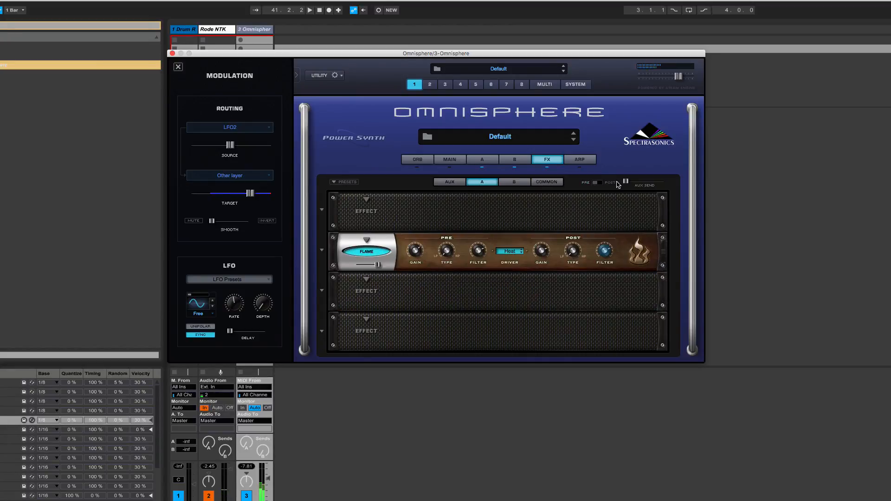
left_click_drag(626, 182, 661, 185)
- Review the layer A and B settings along with the layer, common and aux effects racks
left_click(442, 184)
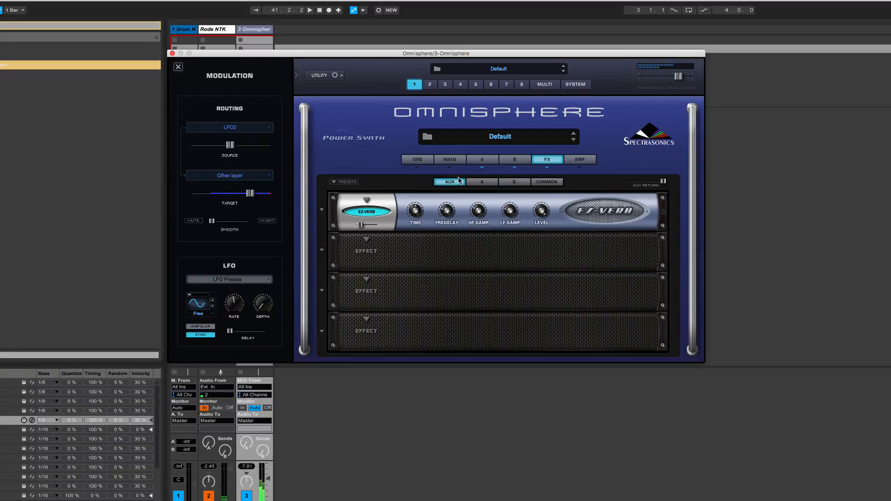
left_click(511, 184)
left_click(491, 183)
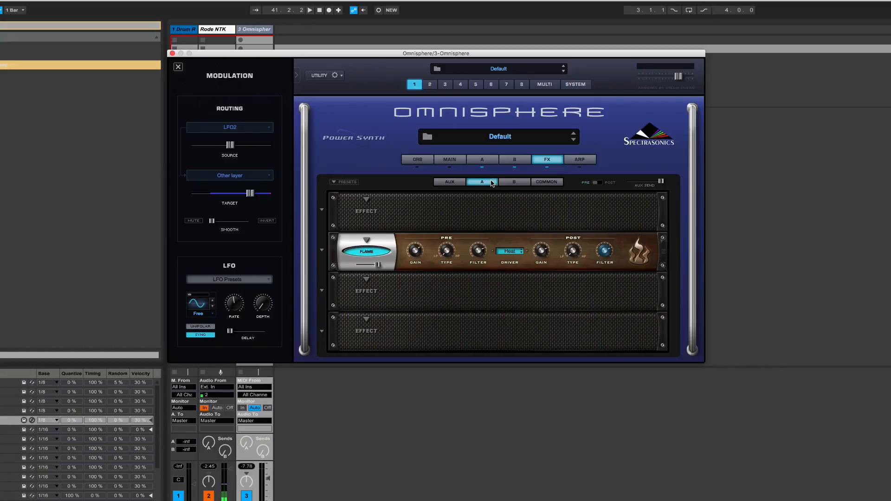
left_click(482, 163)
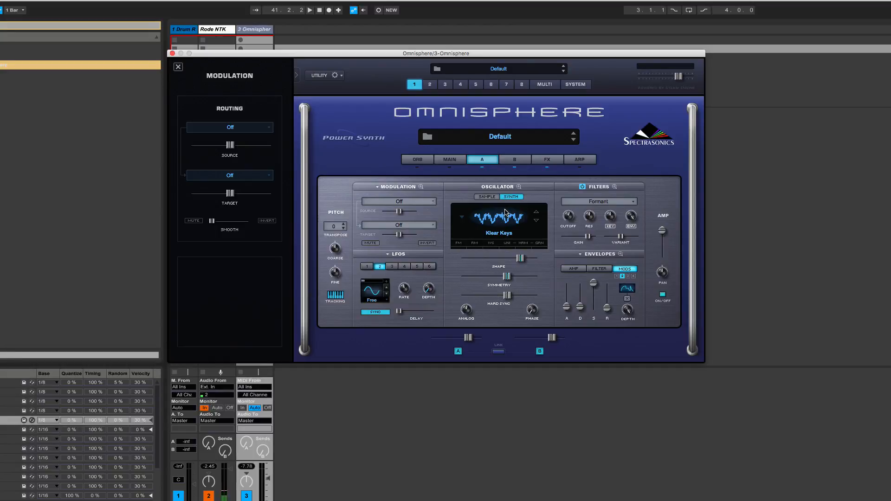
left_click(515, 163)
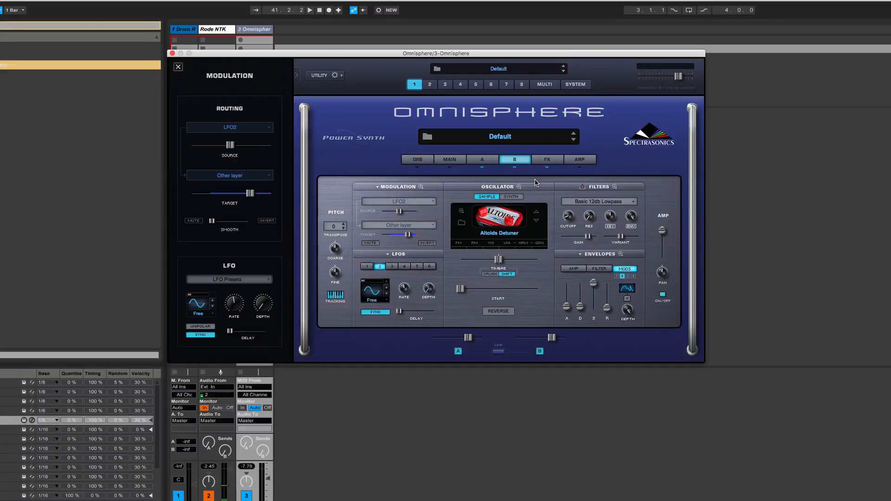
left_click(546, 160)
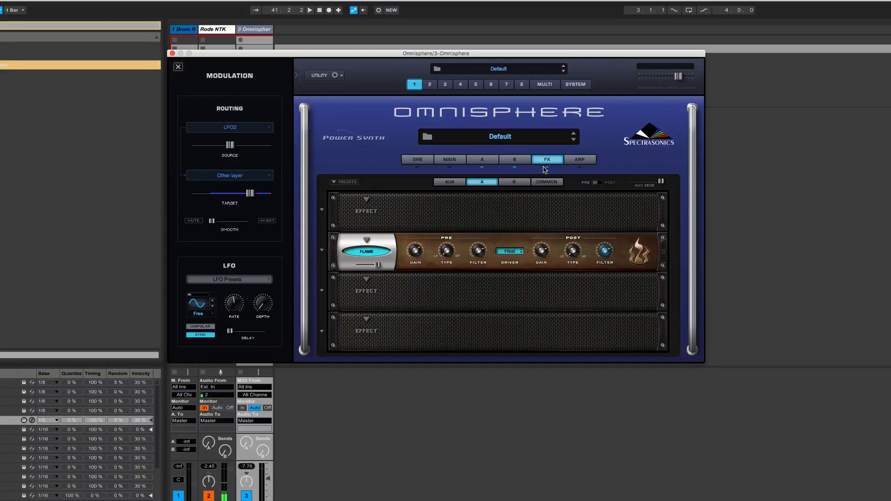
left_click(510, 183)
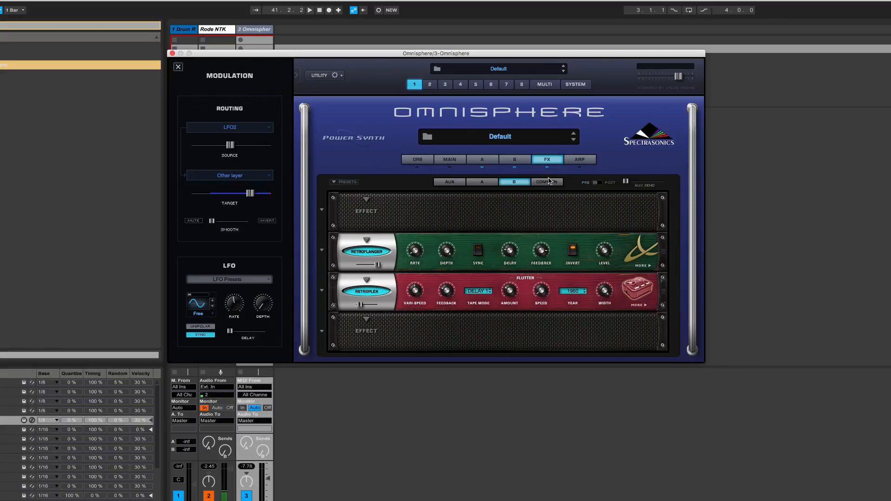
left_click(551, 182)
left_click(455, 184)
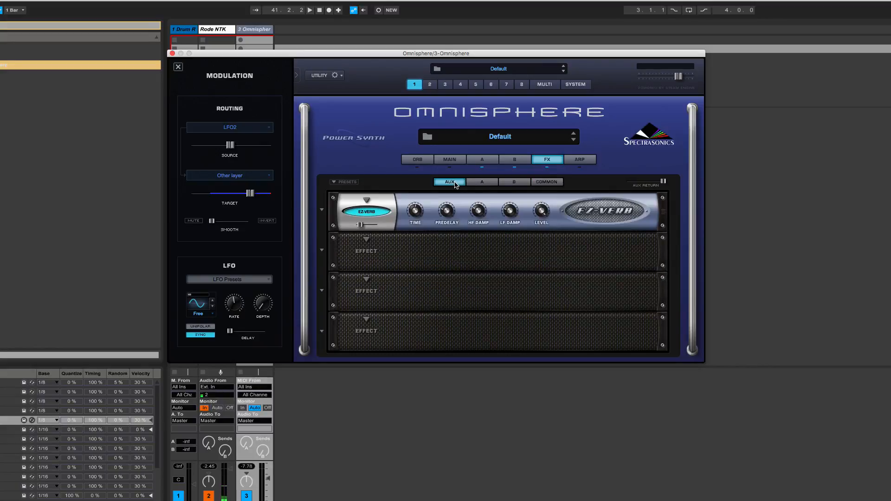
- Look over the arpeggiator, Orb and main pages, plus layer A's envelopes and Filter Zoom view
left_click(593, 161)
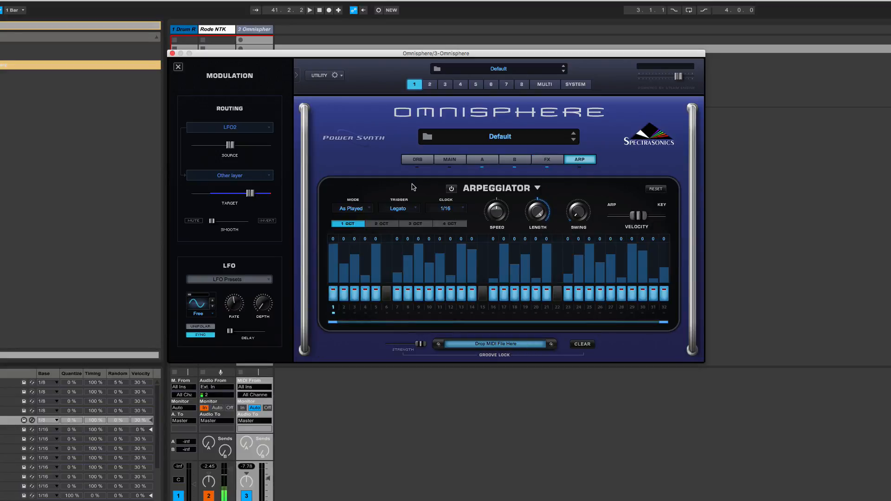
left_click(417, 160)
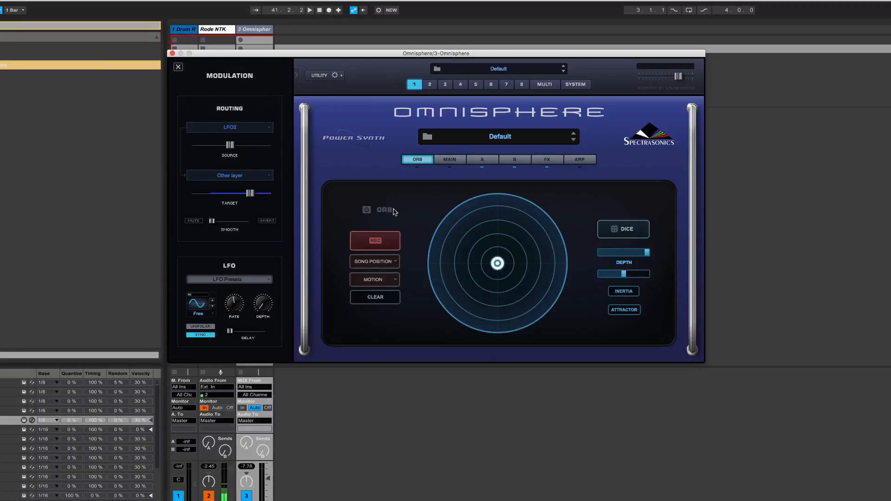
left_click(450, 160)
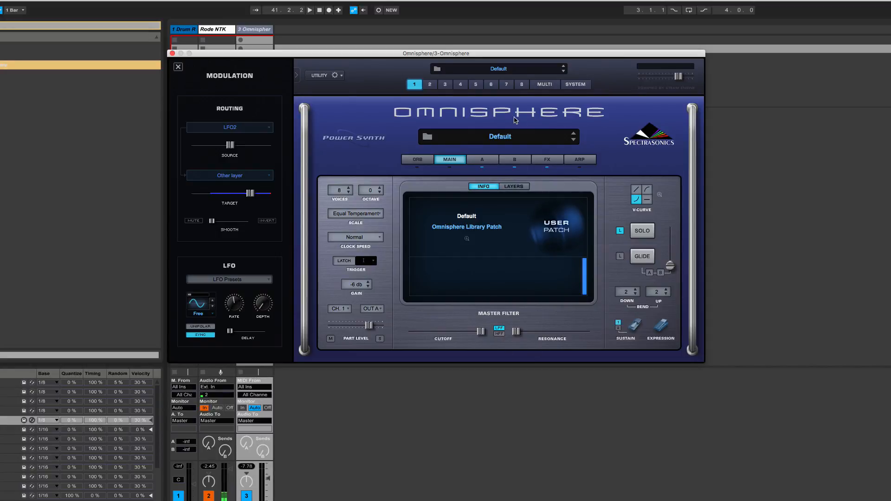
left_click(482, 159)
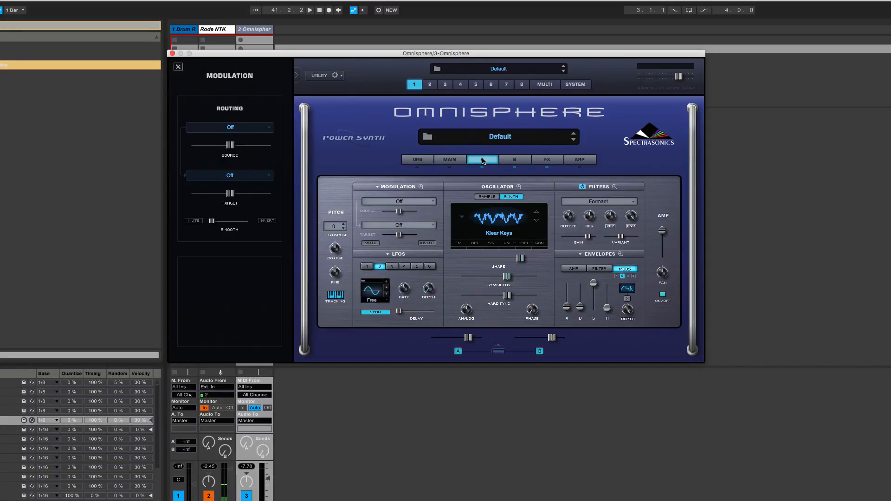
left_click(598, 270)
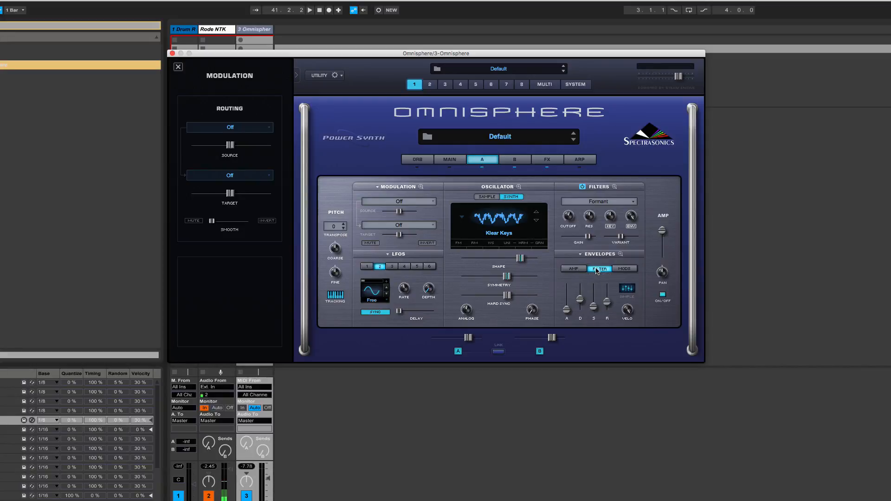
left_click(577, 270)
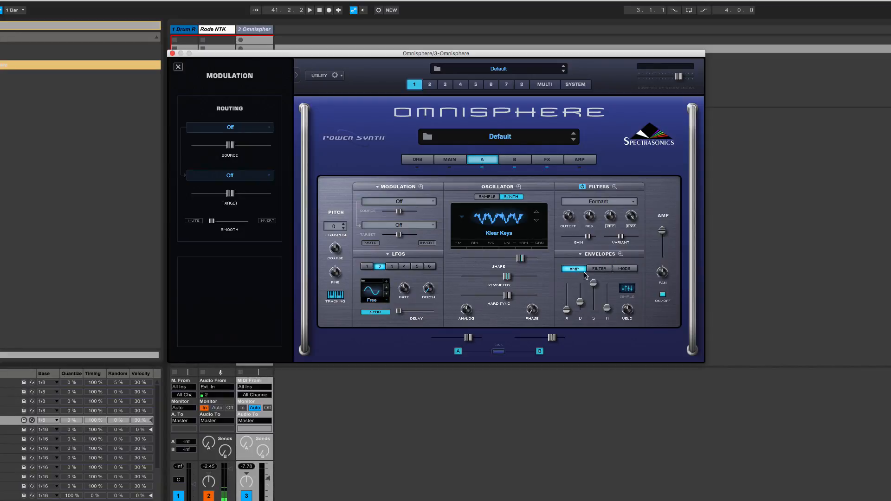
left_click(630, 270)
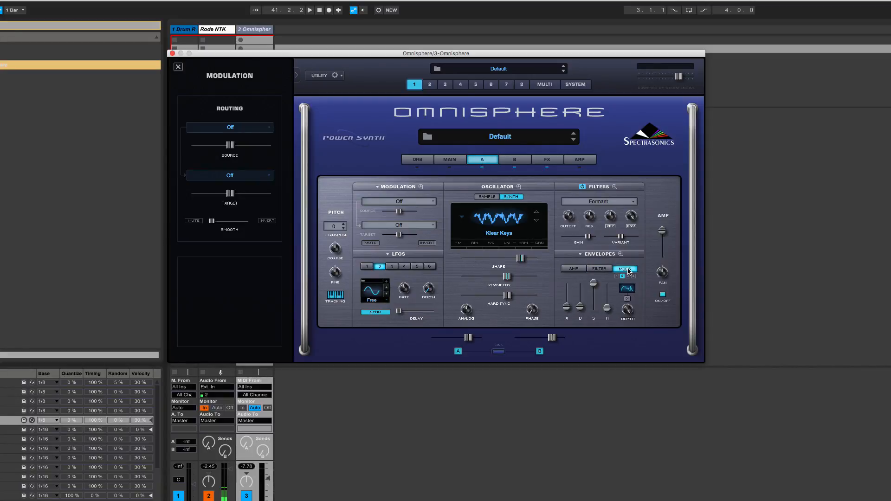
left_click(614, 187)
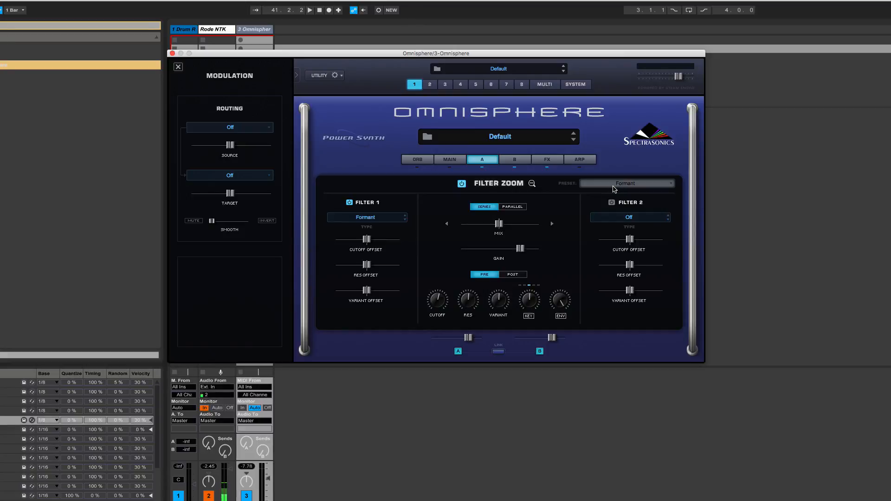
left_click(531, 184)
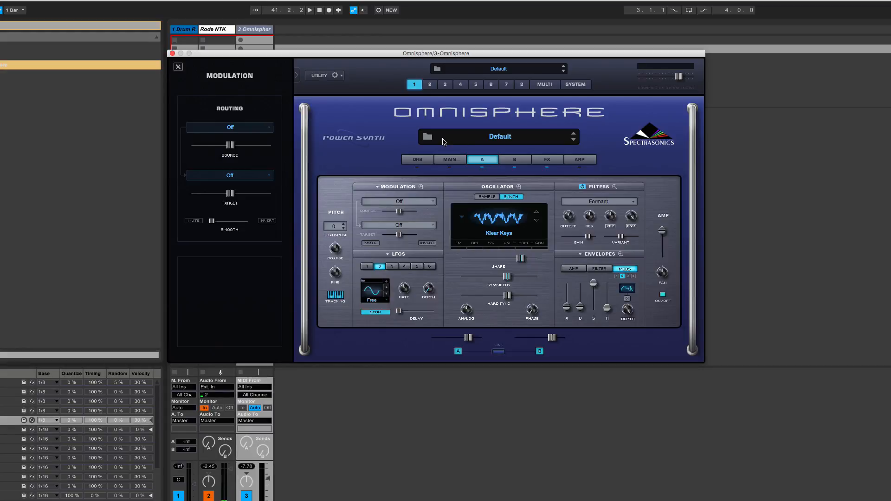
- Begin saving the patch under a new name and create a category folder named JBlongz Test in the User patches folder
left_click(324, 79)
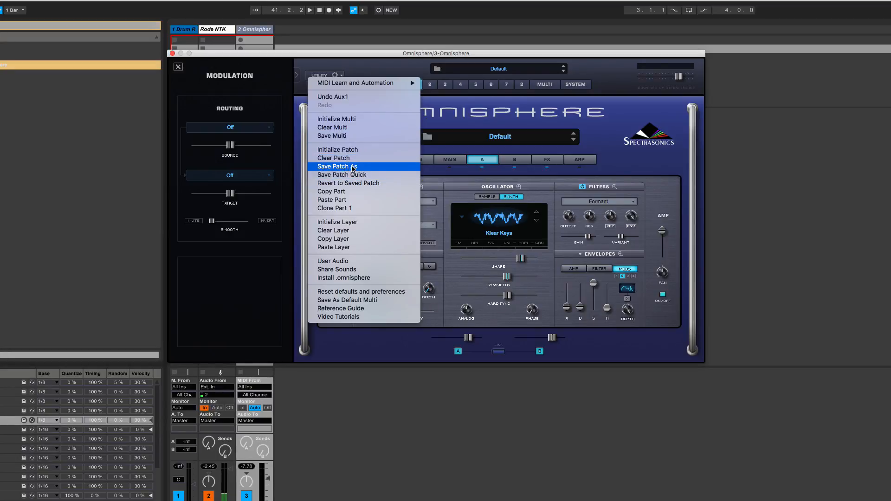
left_click(360, 167)
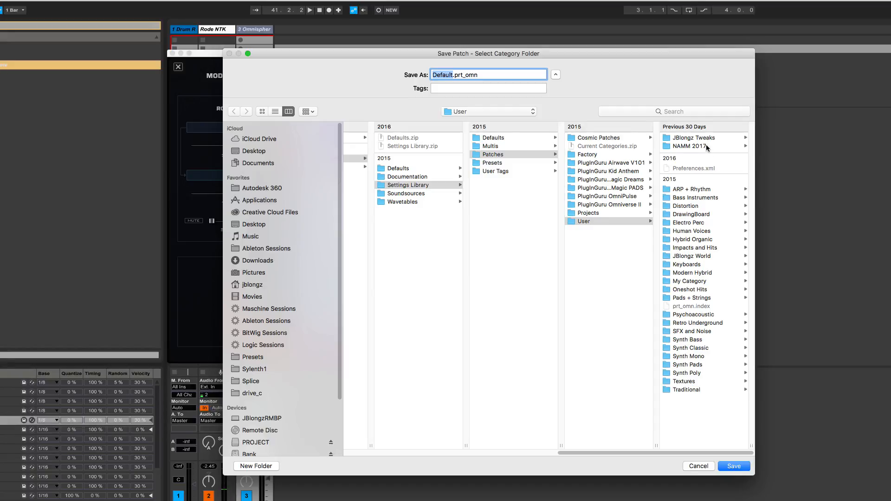
left_click(598, 221)
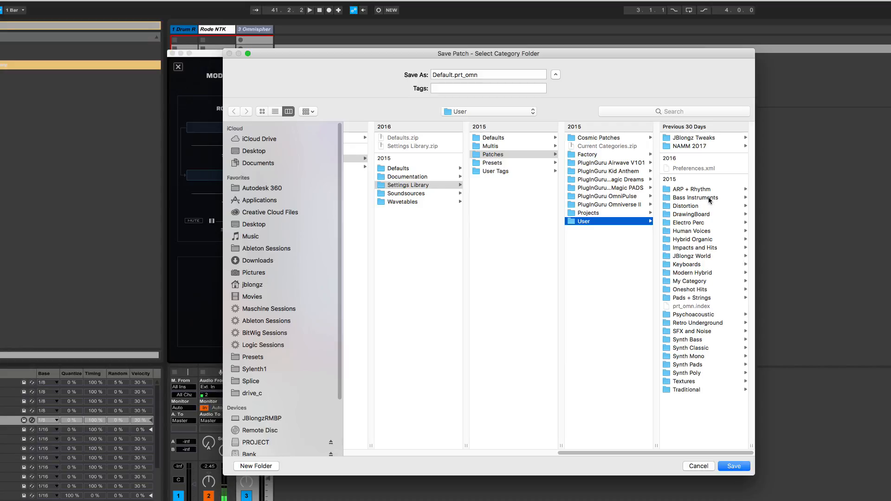
left_click(705, 137)
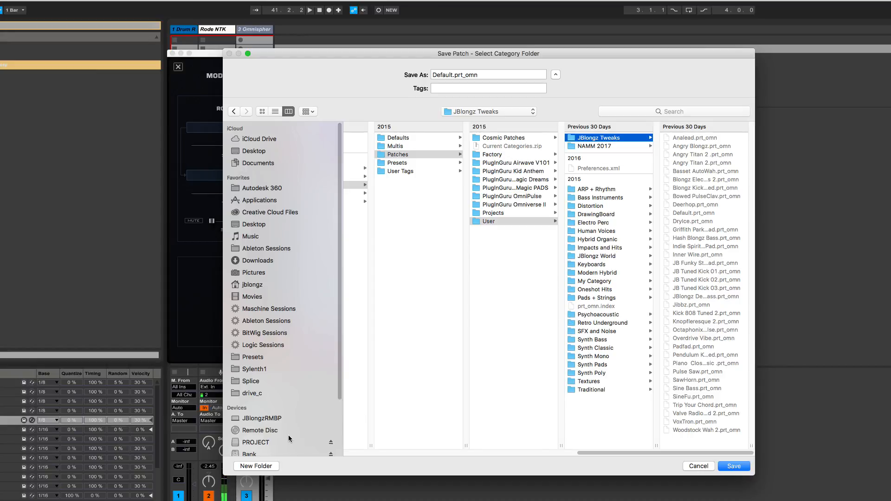
left_click(255, 466)
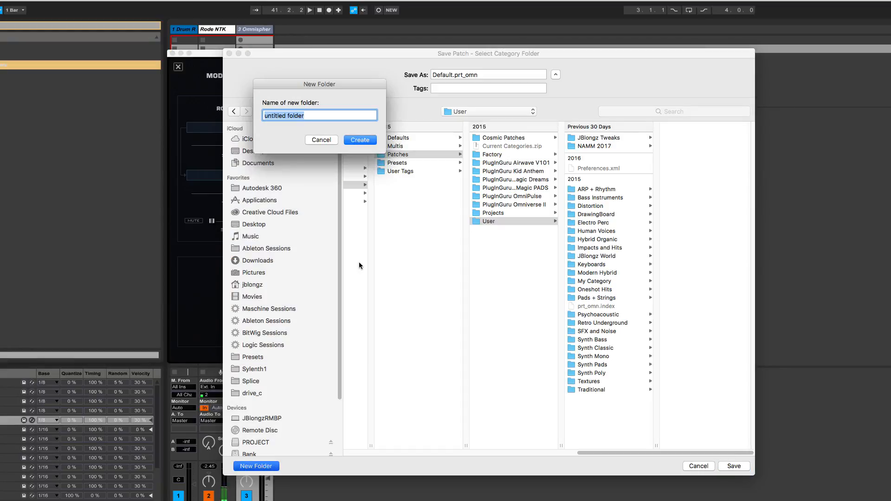
type("JBlongz Test")
key("Return")
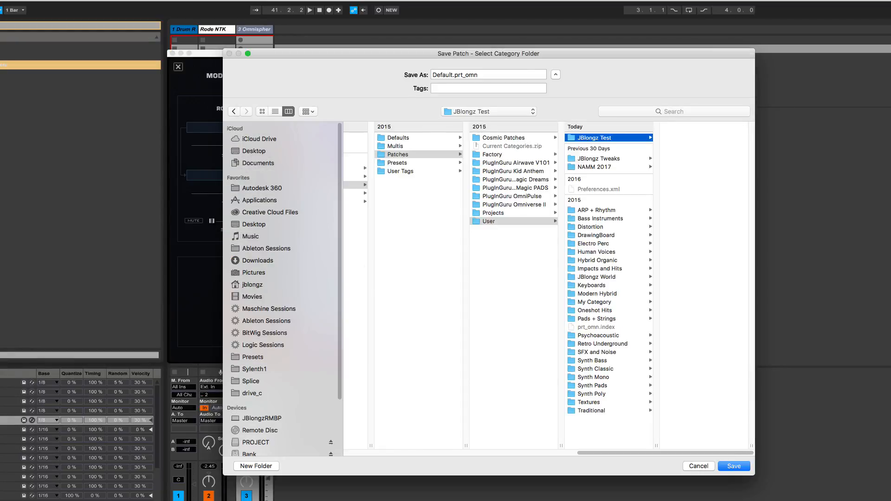
- Name the patch AltoidCrew and save it in the JBlongz Test folder
double_click(446, 74)
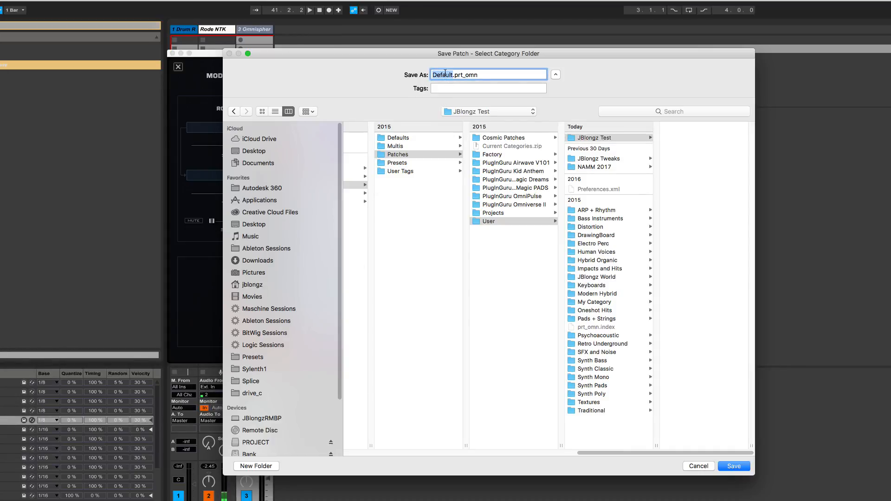
type("AltoidCrew")
key("Return")
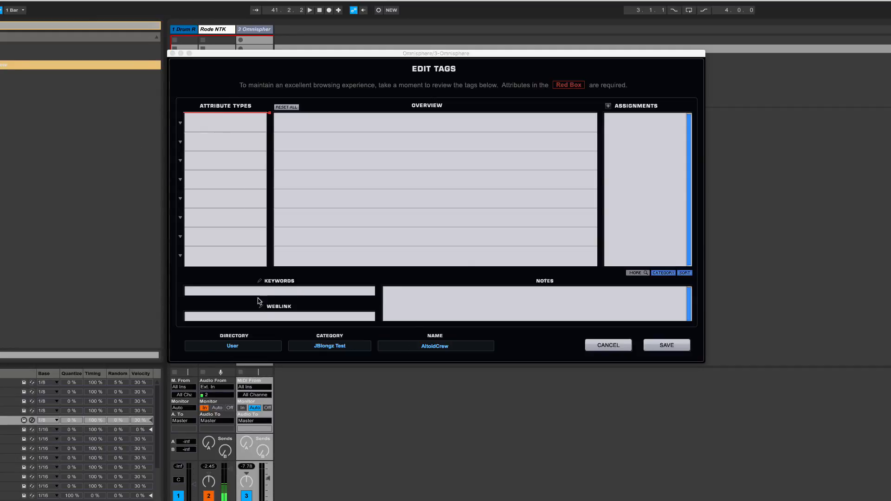
- Open the weblink, keywords and notes fields of the patch's tags for editing
left_click(269, 317)
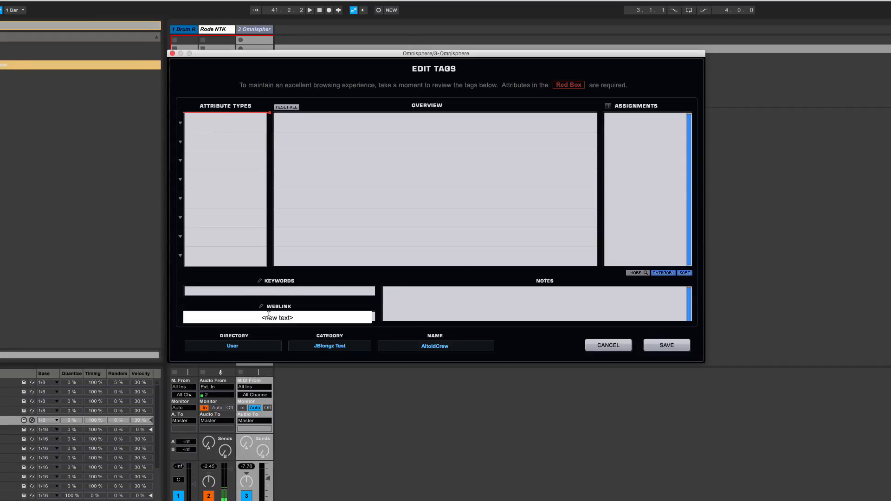
left_click(295, 288)
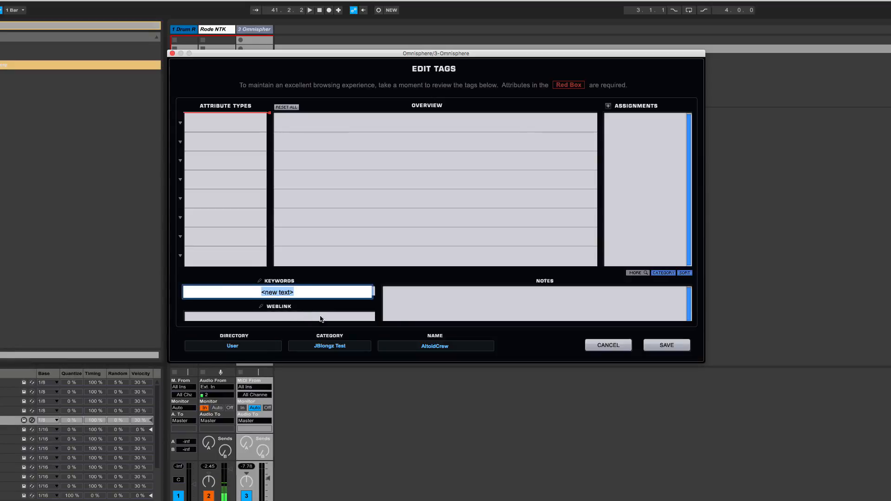
left_click(405, 306)
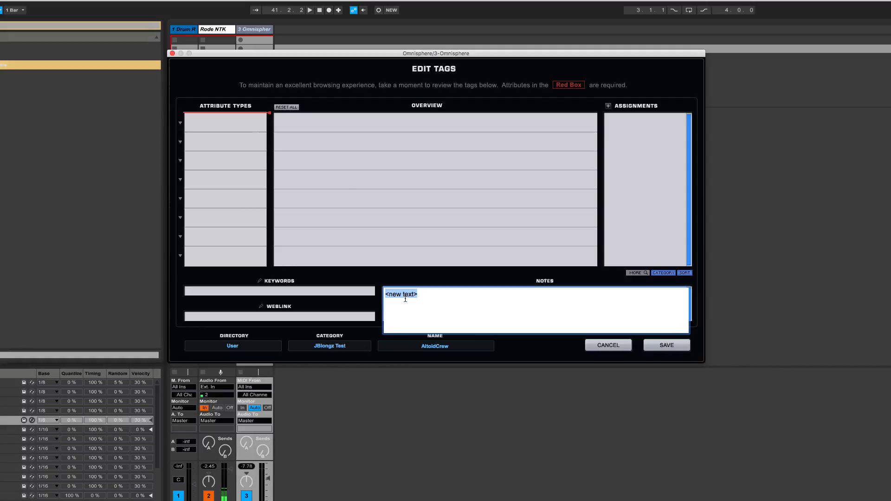
- Tag the patch with the Author attribute set to JBlongz and the Complexity attribute set to Level 1 - Low
left_click(181, 121)
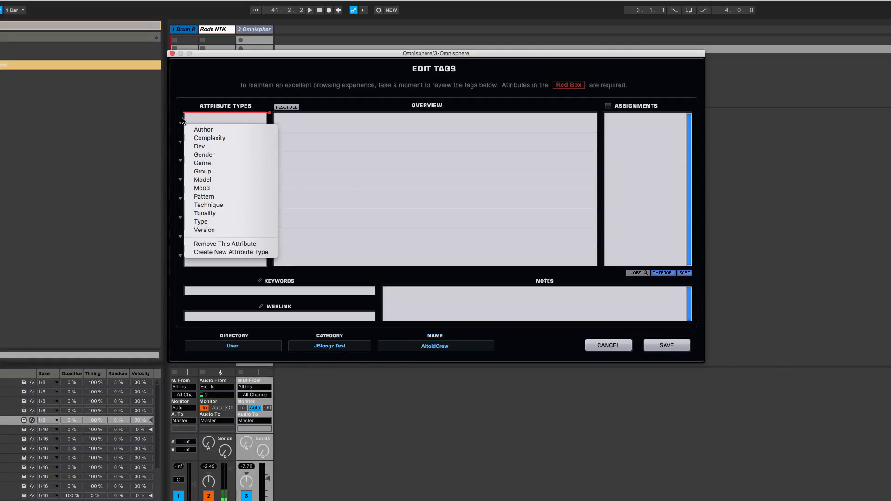
left_click(200, 130)
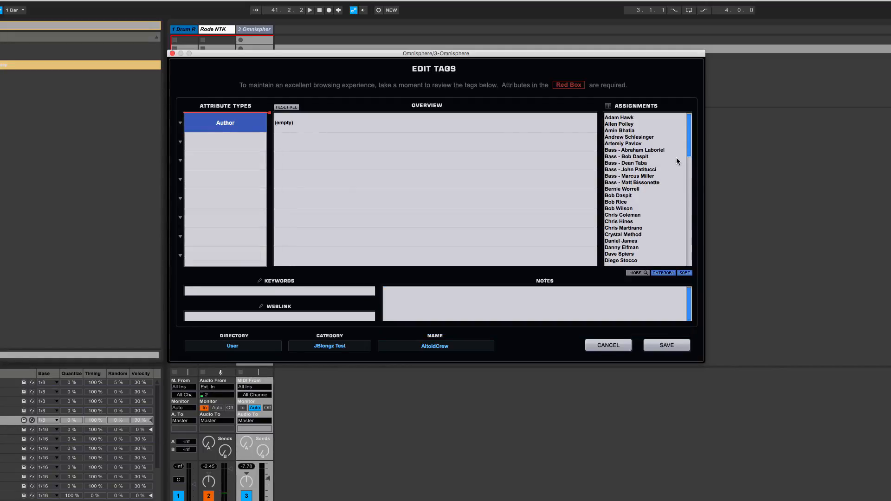
left_click_drag(691, 139, 689, 207)
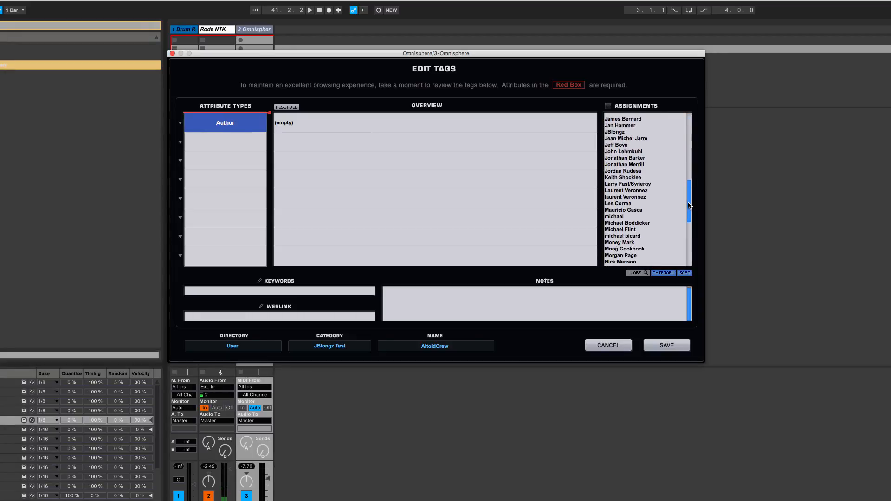
left_click(624, 132)
left_click(190, 141)
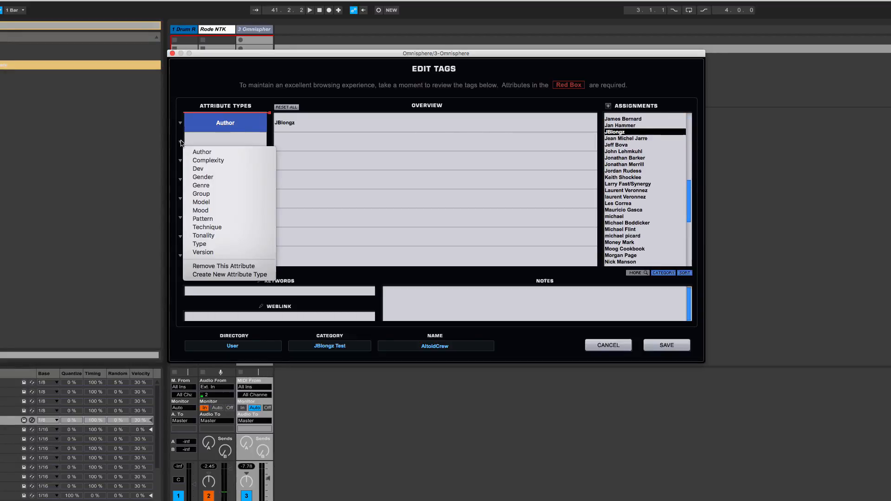
left_click(197, 160)
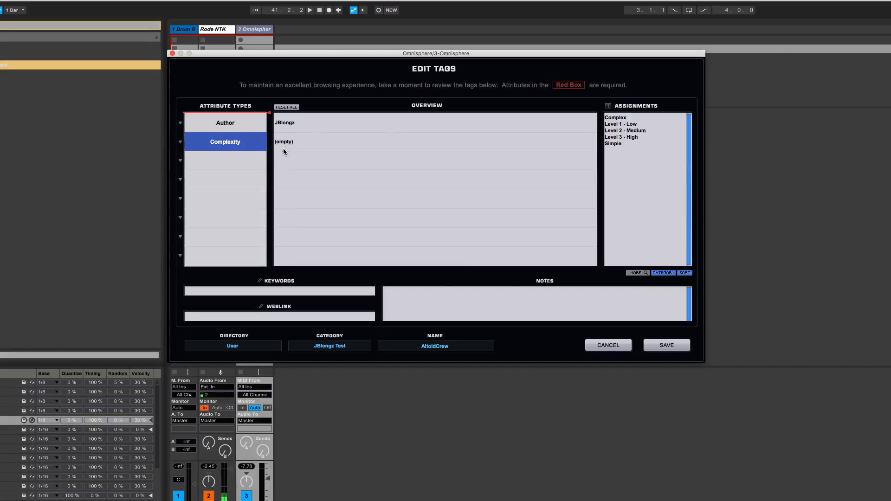
left_click(635, 124)
- Add a Version attribute to the patch's tags and assign it to Omnisphere 2 Library
left_click(214, 170)
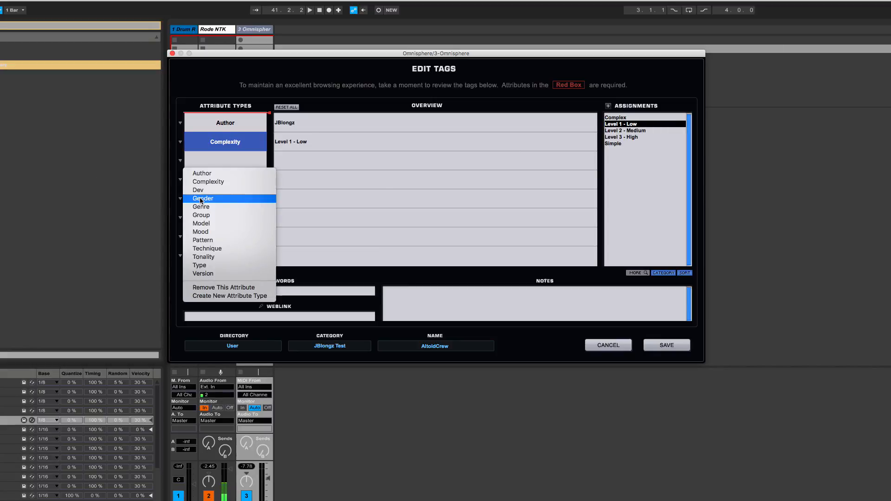
left_click(203, 274)
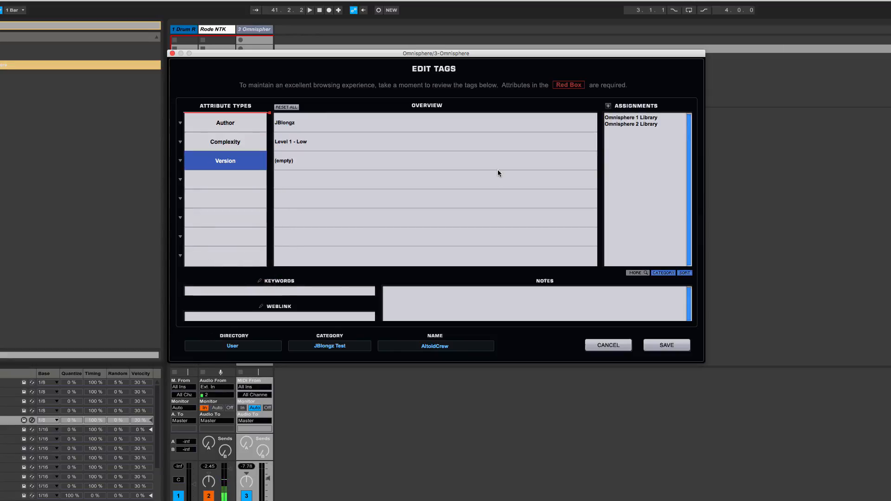
left_click(633, 125)
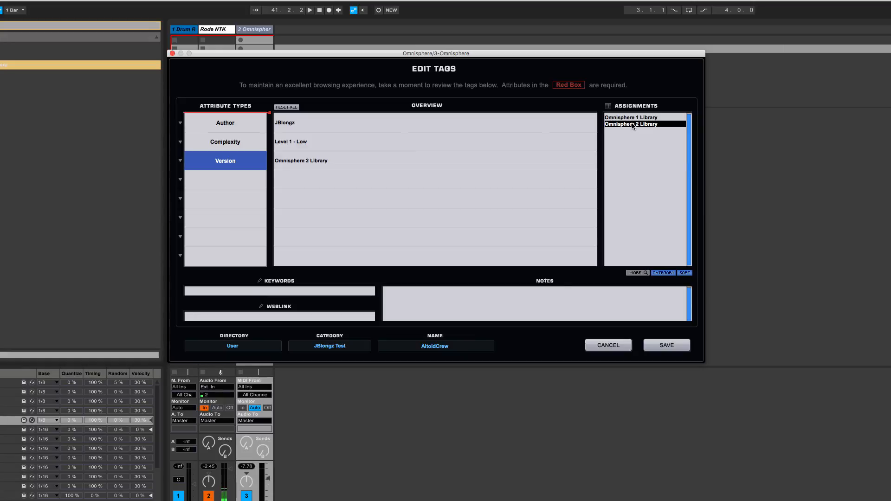
left_click(634, 125)
left_click(633, 125)
left_click(267, 317)
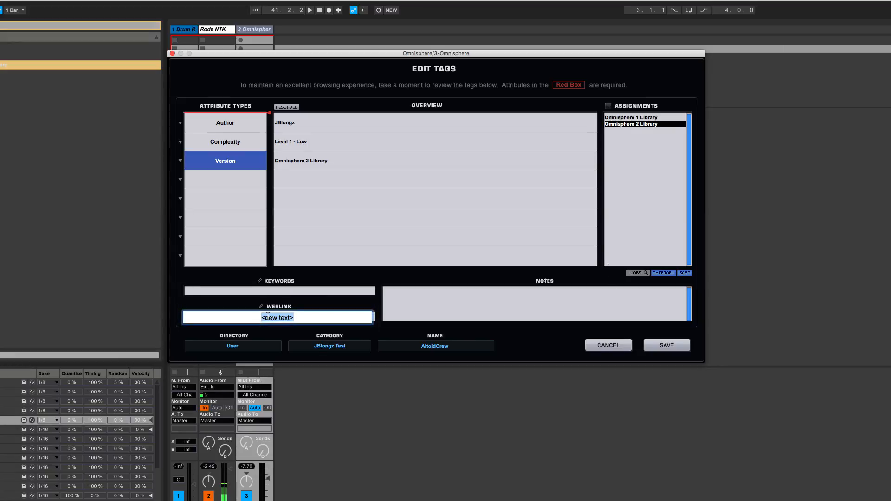
type("ww.")
type("w")
type("jblongz.com")
key("Return")
- Enter the patch's keywords as pop, synth, altoid
left_click(269, 291)
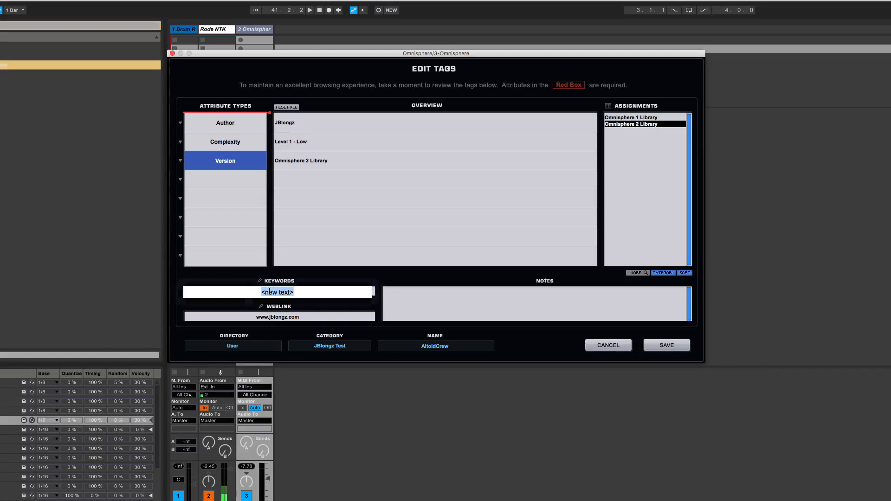
type("pop")
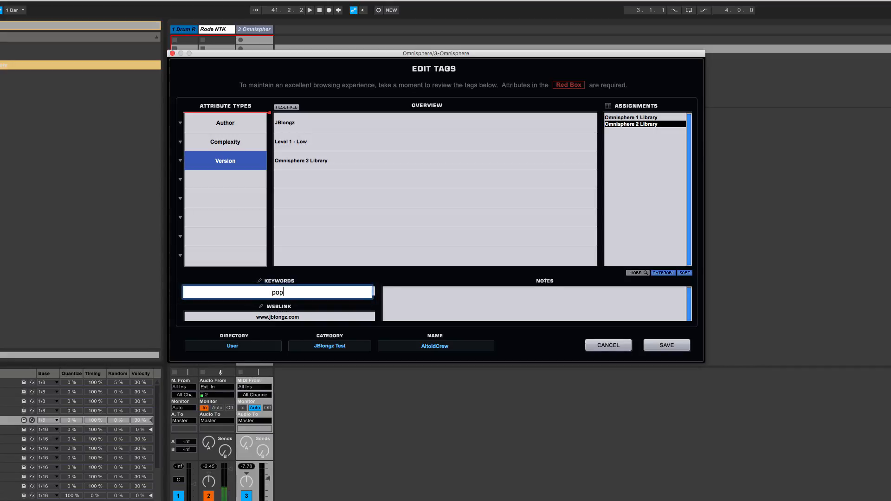
type(", synth, altoid")
key("Return")
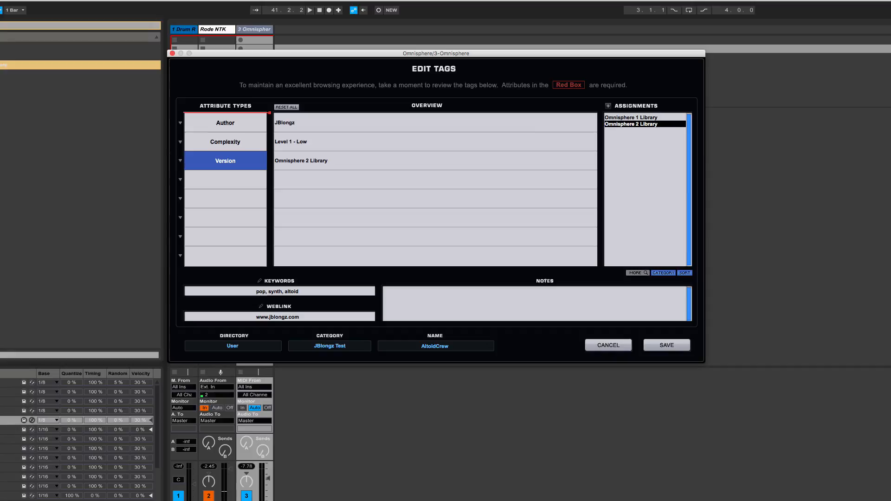
- Write the note "Demo for you guys" for the patch and save its tags
left_click(385, 302)
type("Demo for you guy")
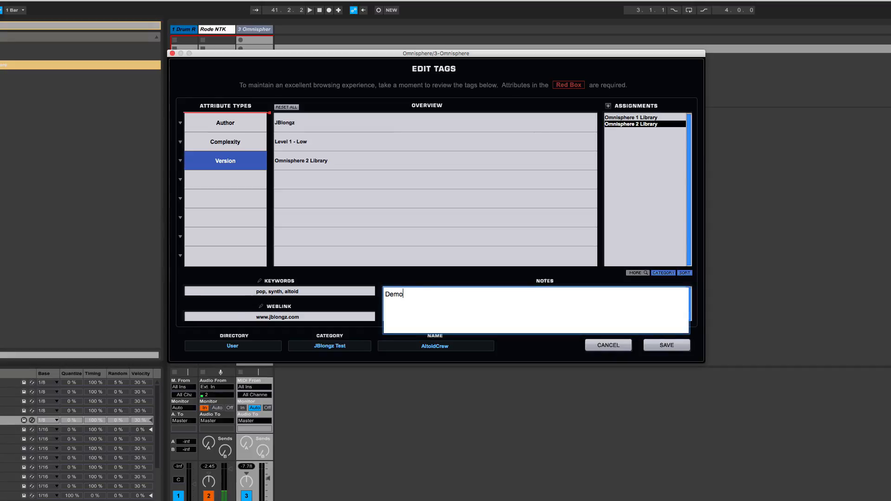
type("s")
left_click(666, 345)
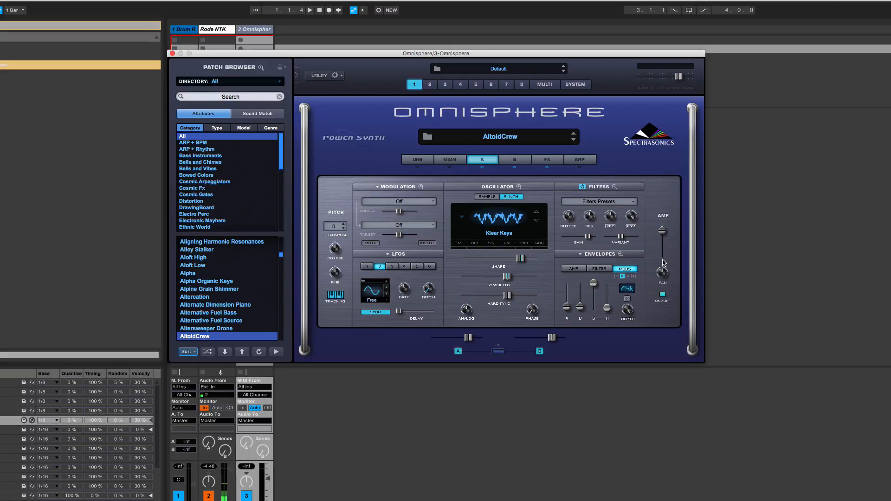
- Look over layer A's amp, filter and mod envelopes, the Envelopes Zoom view and the Mod Matrix Zoom view
left_click(582, 269)
left_click(596, 270)
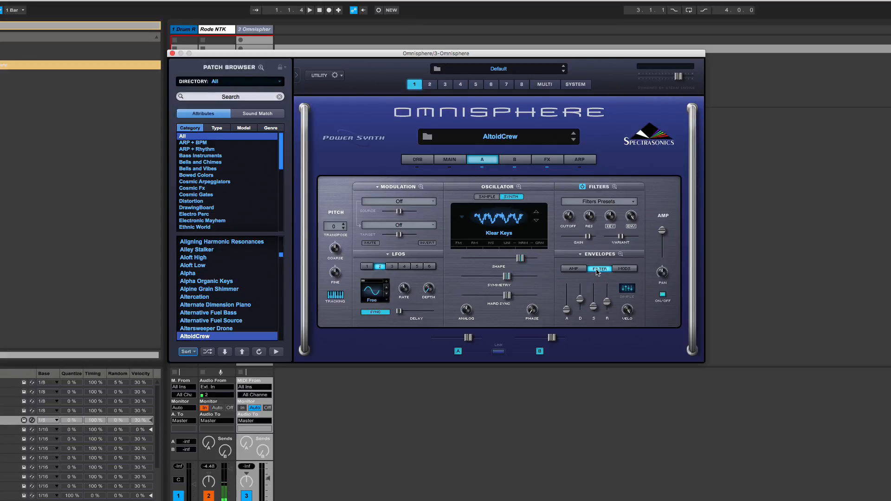
left_click(621, 269)
left_click(620, 254)
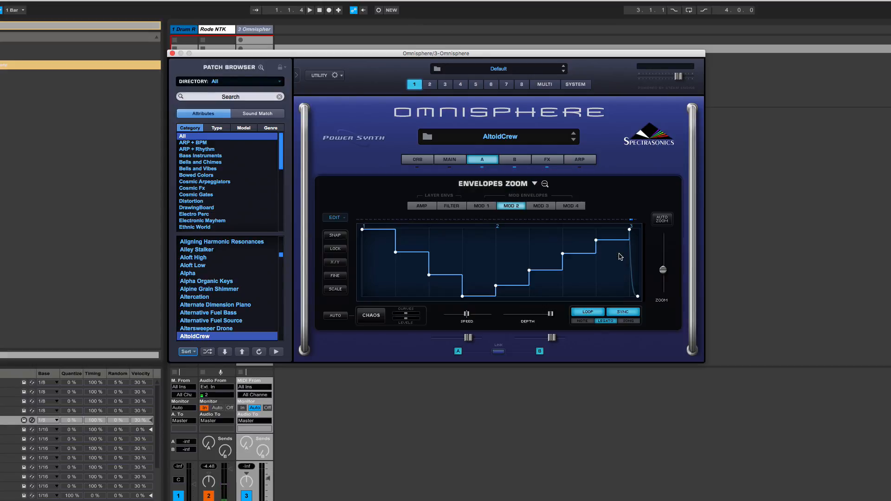
left_click(537, 186)
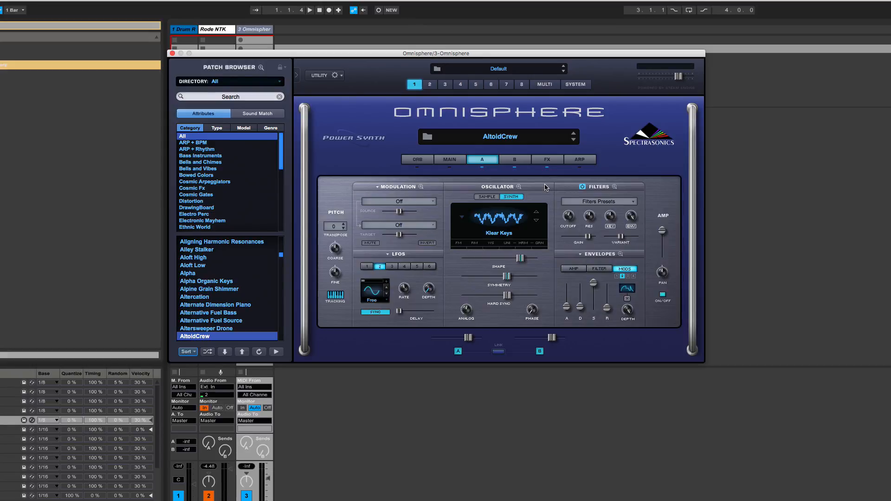
left_click(420, 188)
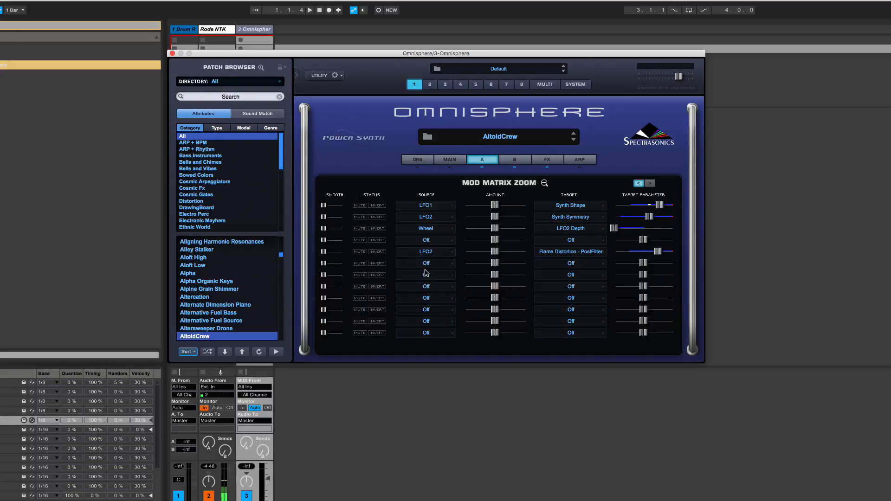
left_click(519, 188)
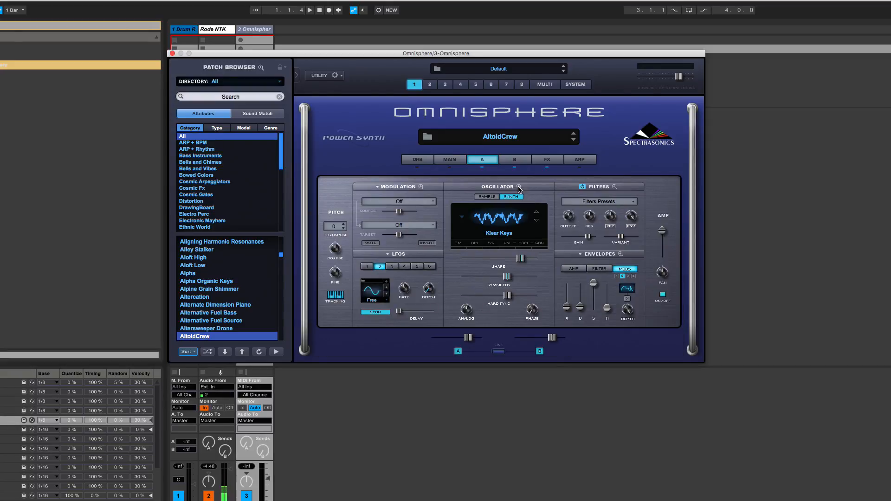
- Examine layer A's Oscillator Zoom pages for FM, ring modulation, waveshaper, unison, Harmonia and granular synthesis
left_click(519, 188)
left_click(434, 199)
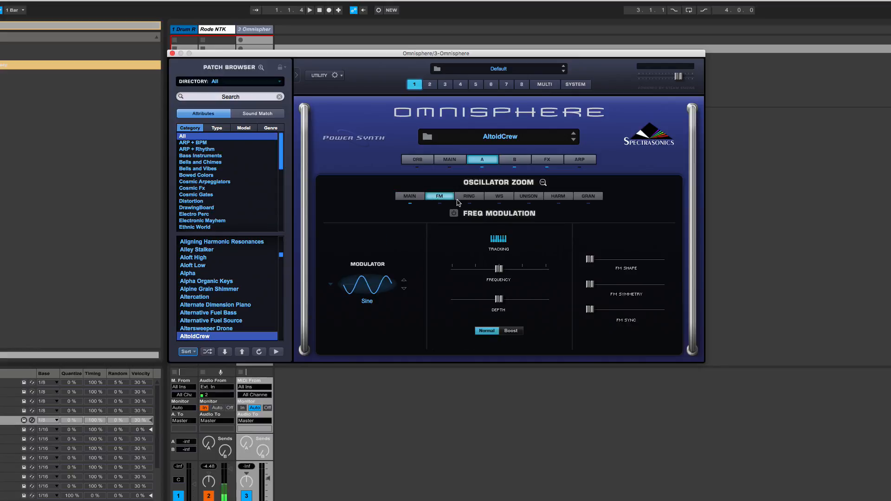
left_click(469, 198)
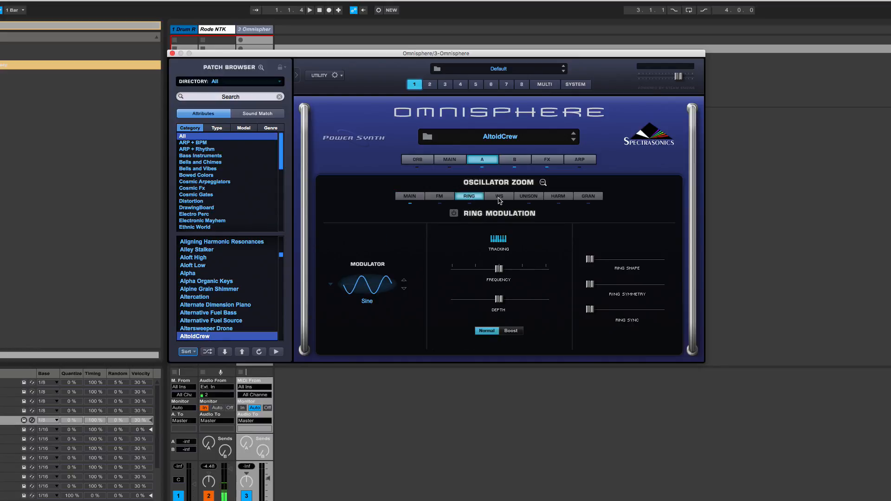
left_click(500, 200)
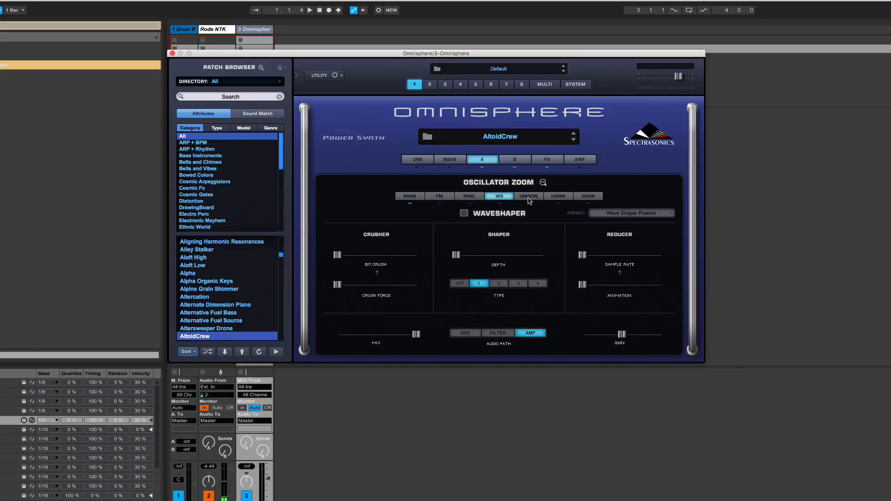
left_click(529, 197)
left_click(557, 199)
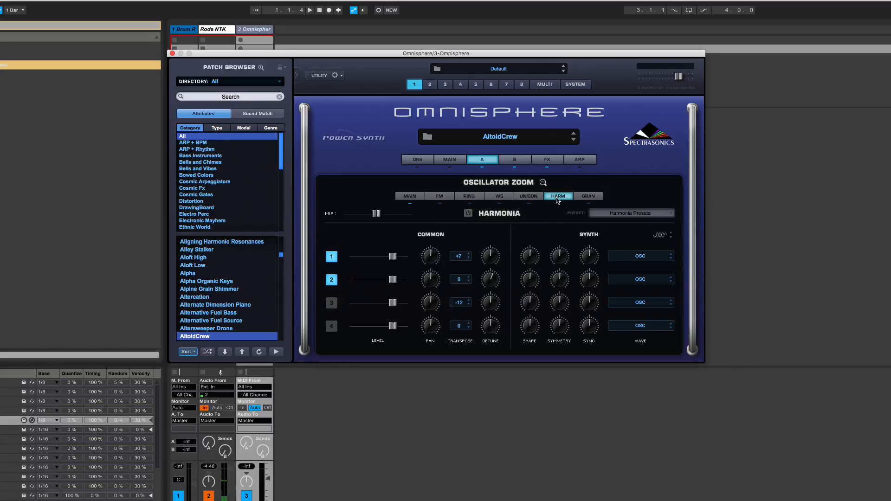
left_click(587, 200)
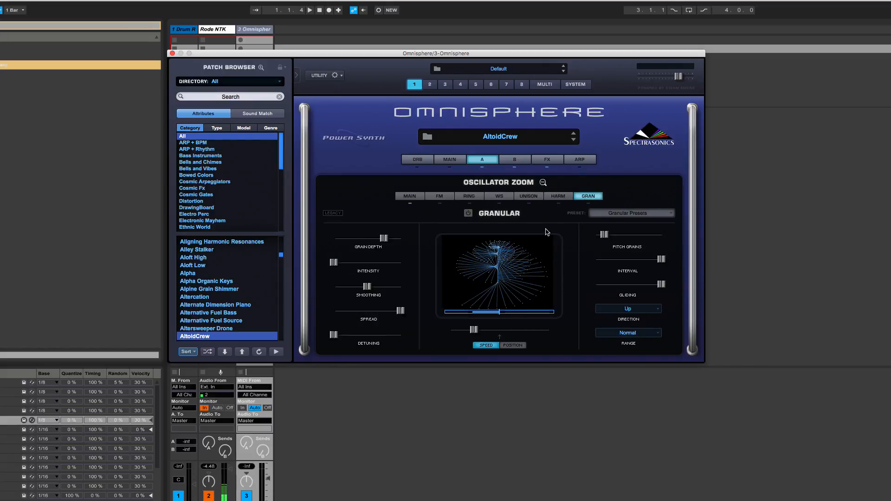
left_click(543, 183)
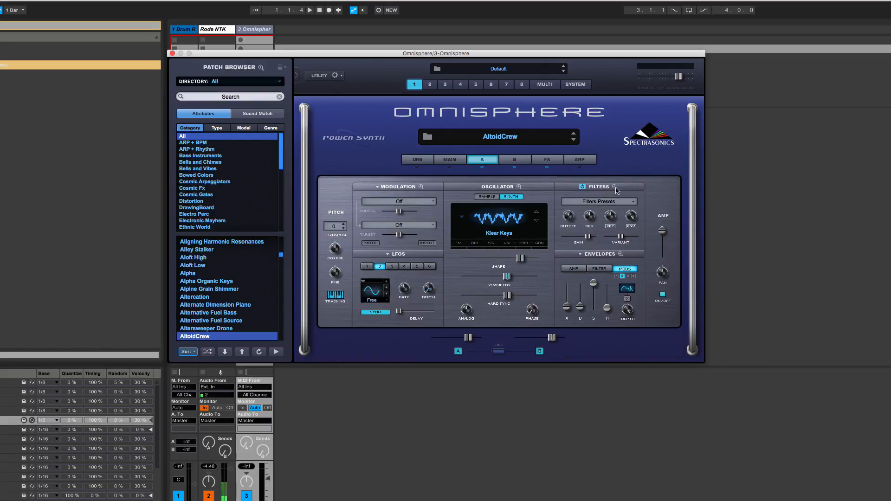
- Check layer A's Filter Zoom view and open the soundsource browser for layer B's oscillator
left_click(614, 187)
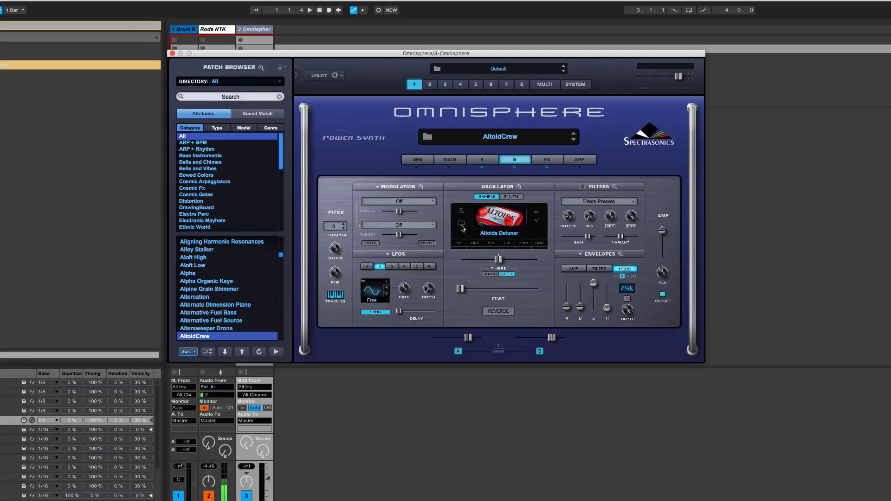
left_click(462, 226)
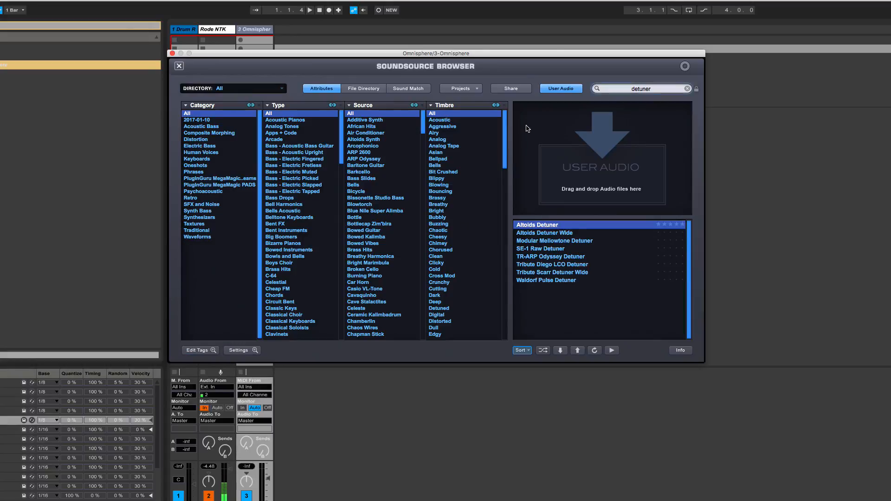